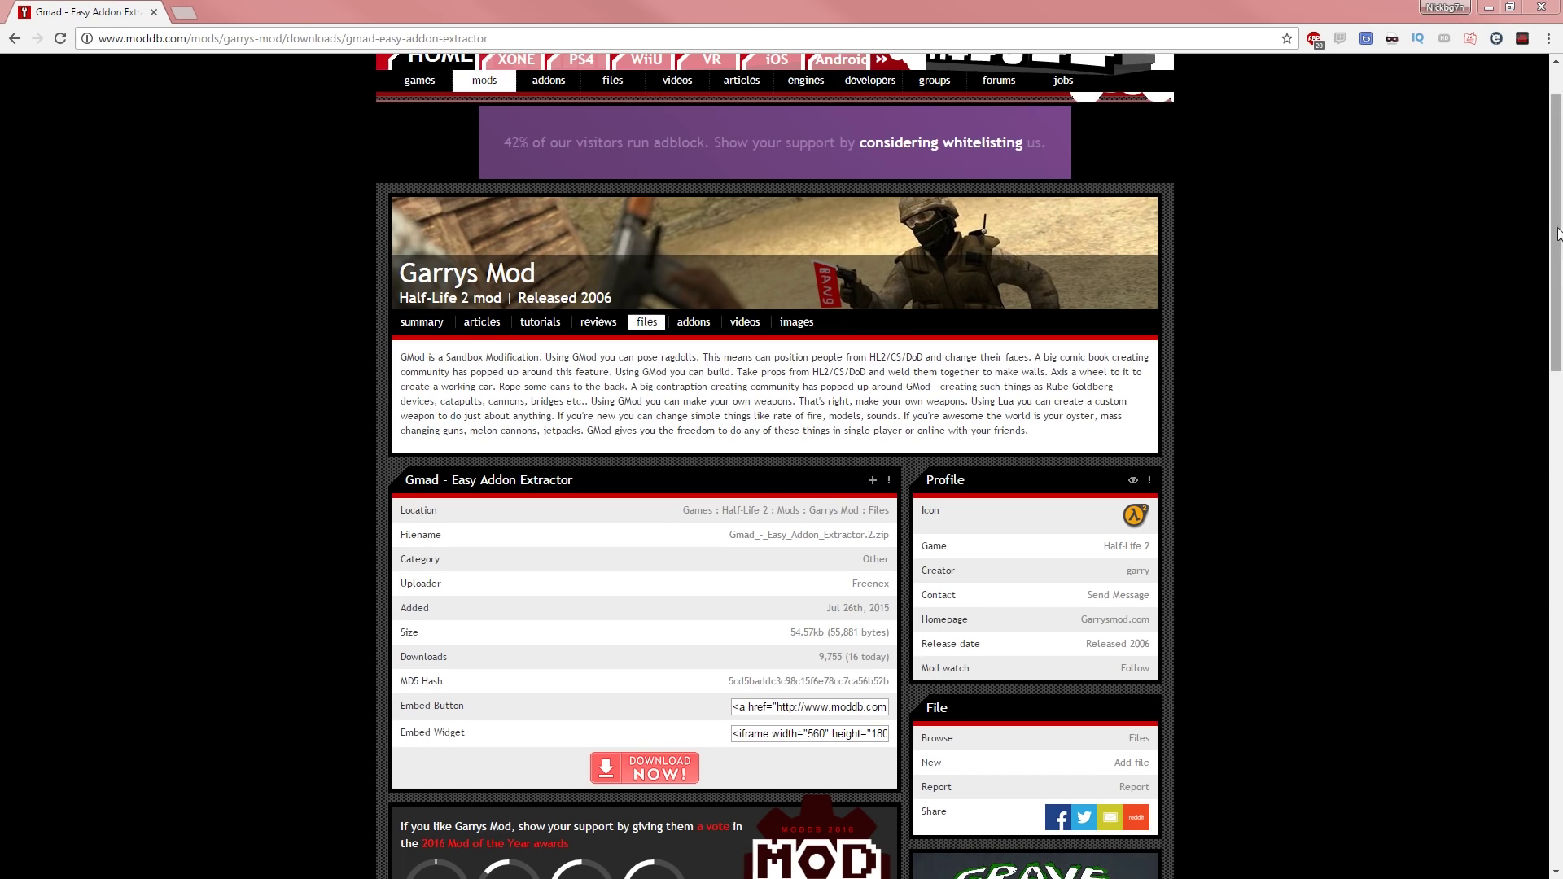
# Download Gmad_-_Easy_Addon_Extractor.2.zip using the DOWNLOAD NOW button on its ModDB page
pyautogui.scroll(1, 1555, 192)
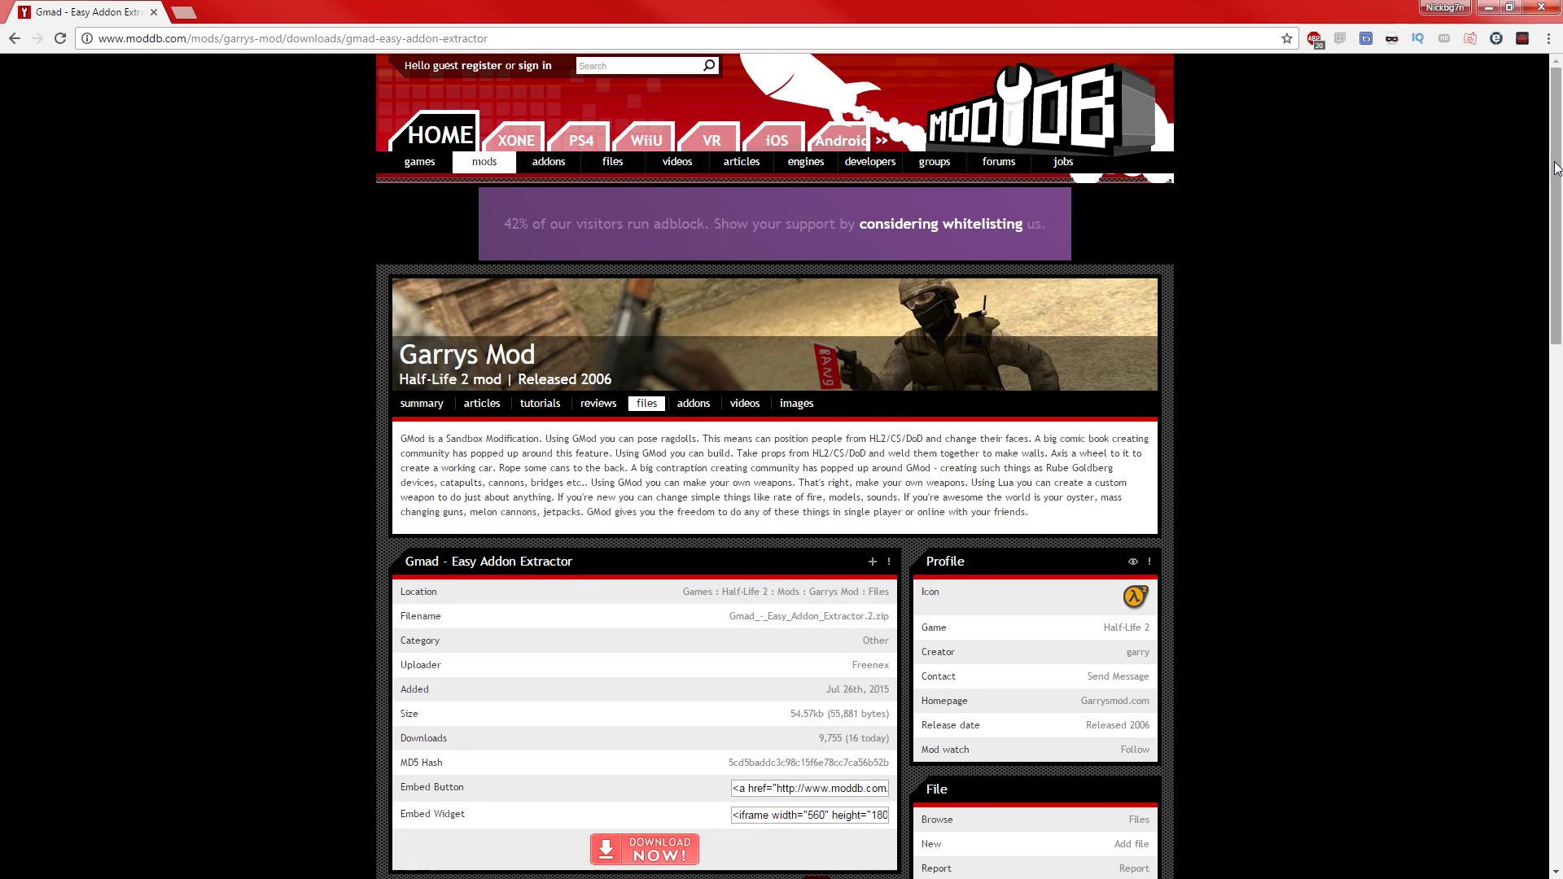
pyautogui.moveTo(1554, 168)
pyautogui.mouseDown()
pyautogui.moveTo(1553, 564)
pyautogui.moveTo(1552, 175)
pyautogui.mouseUp()
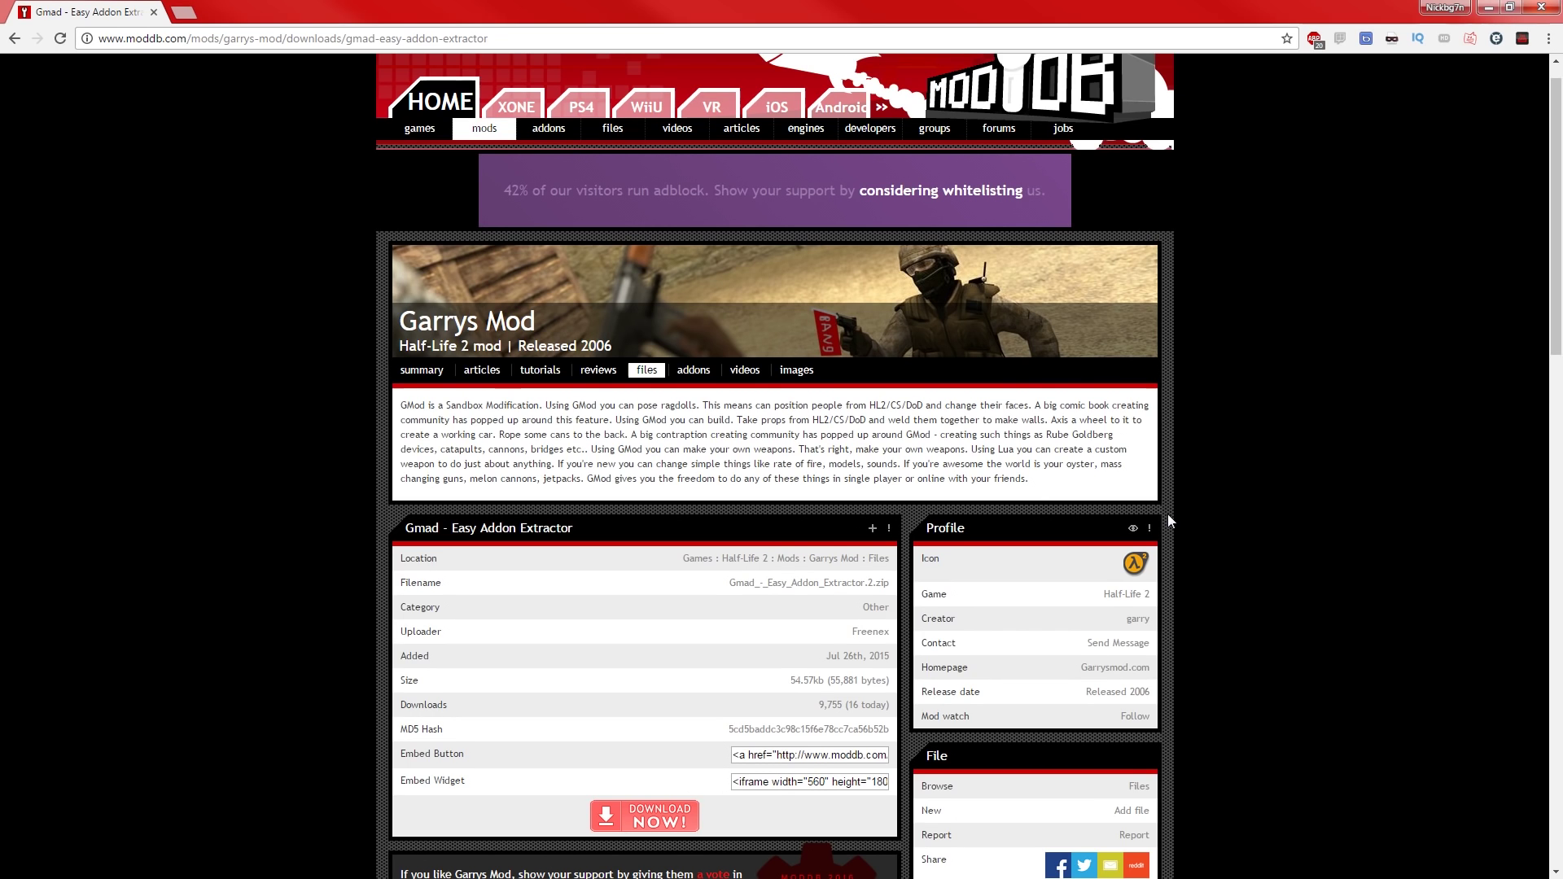
pyautogui.scroll(-1, 1167, 514)
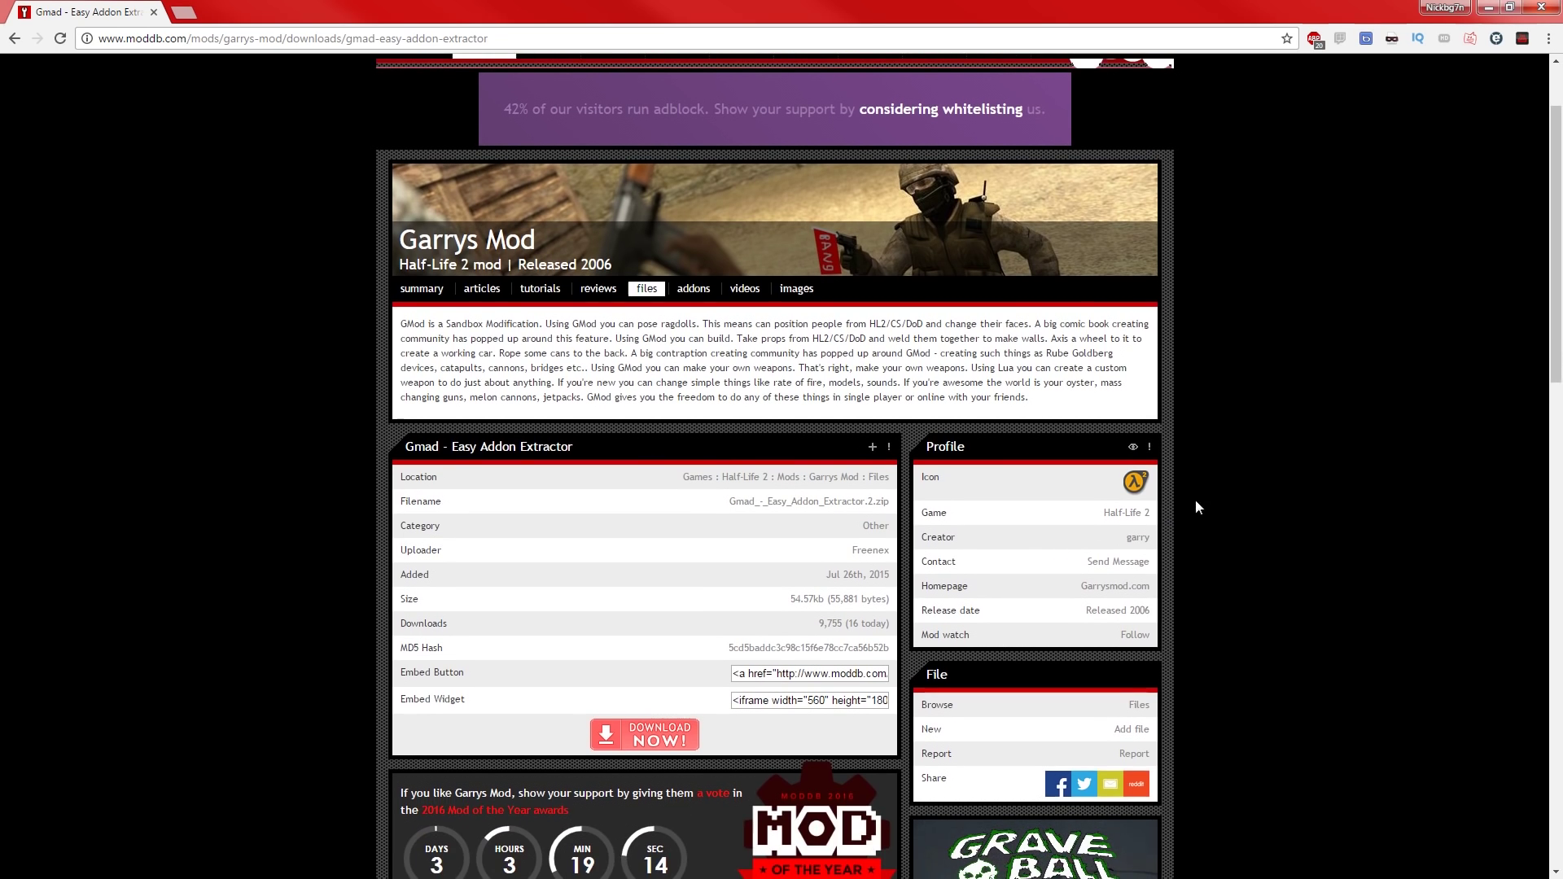
pyautogui.moveTo(765, 63)
pyautogui.click(438, 38)
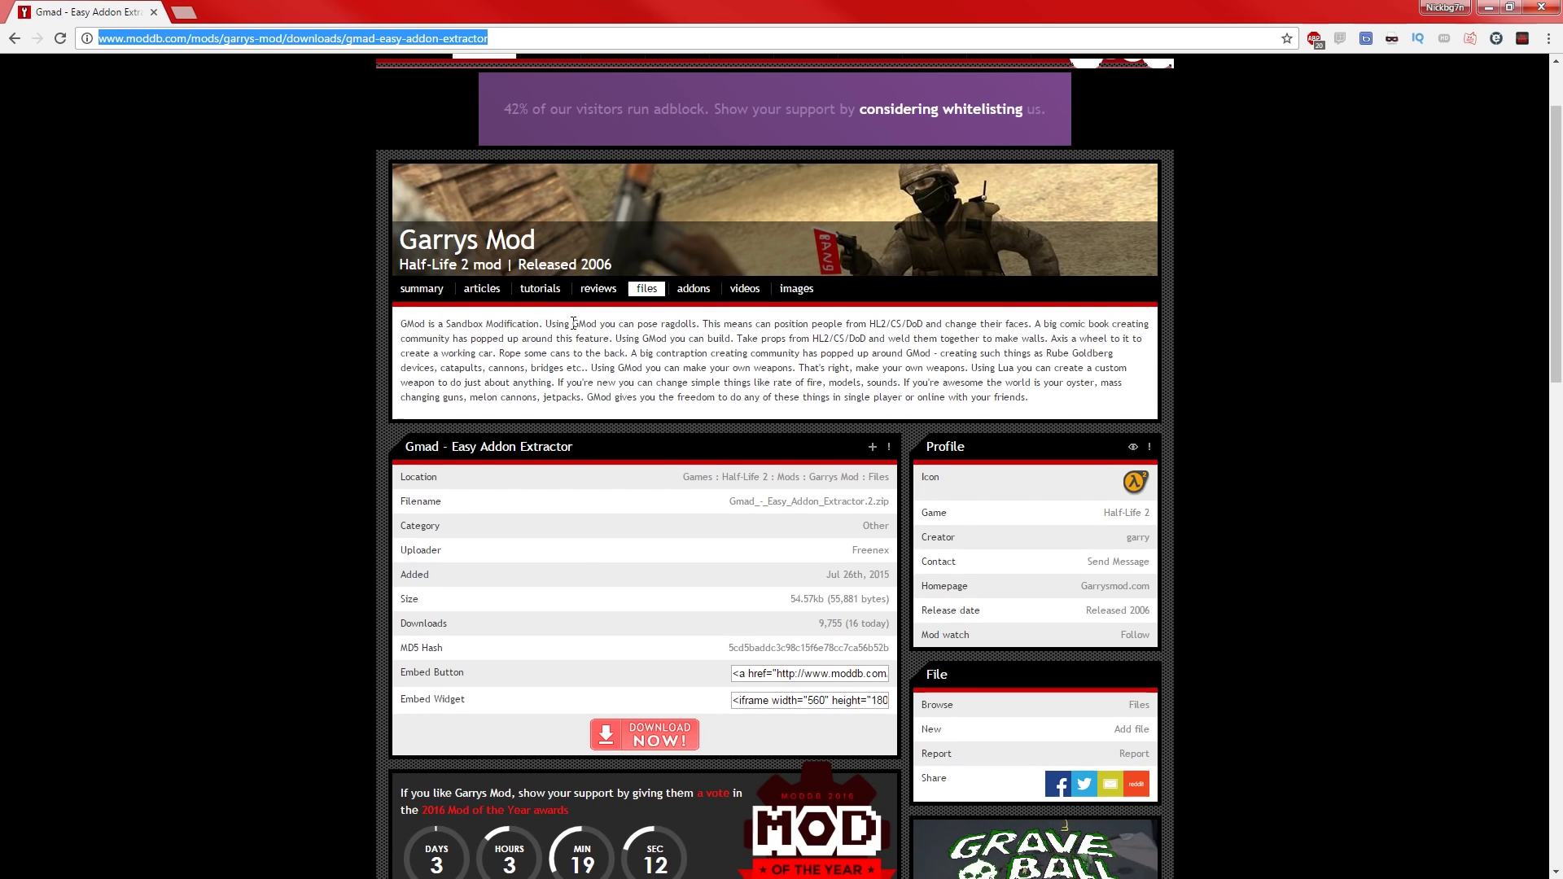
pyautogui.click(446, 39)
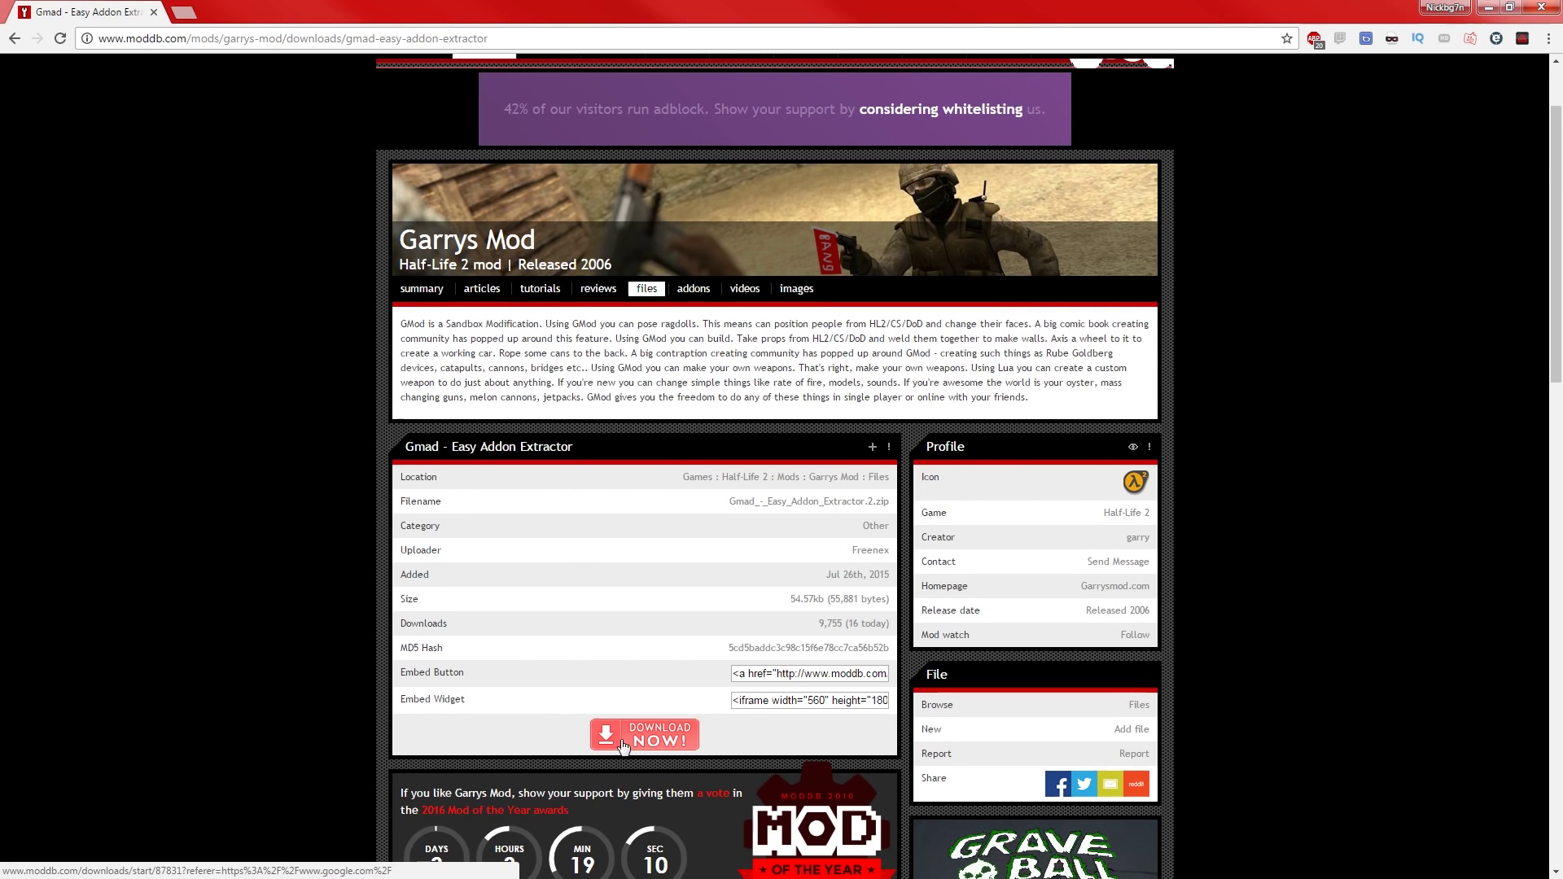
pyautogui.click(668, 739)
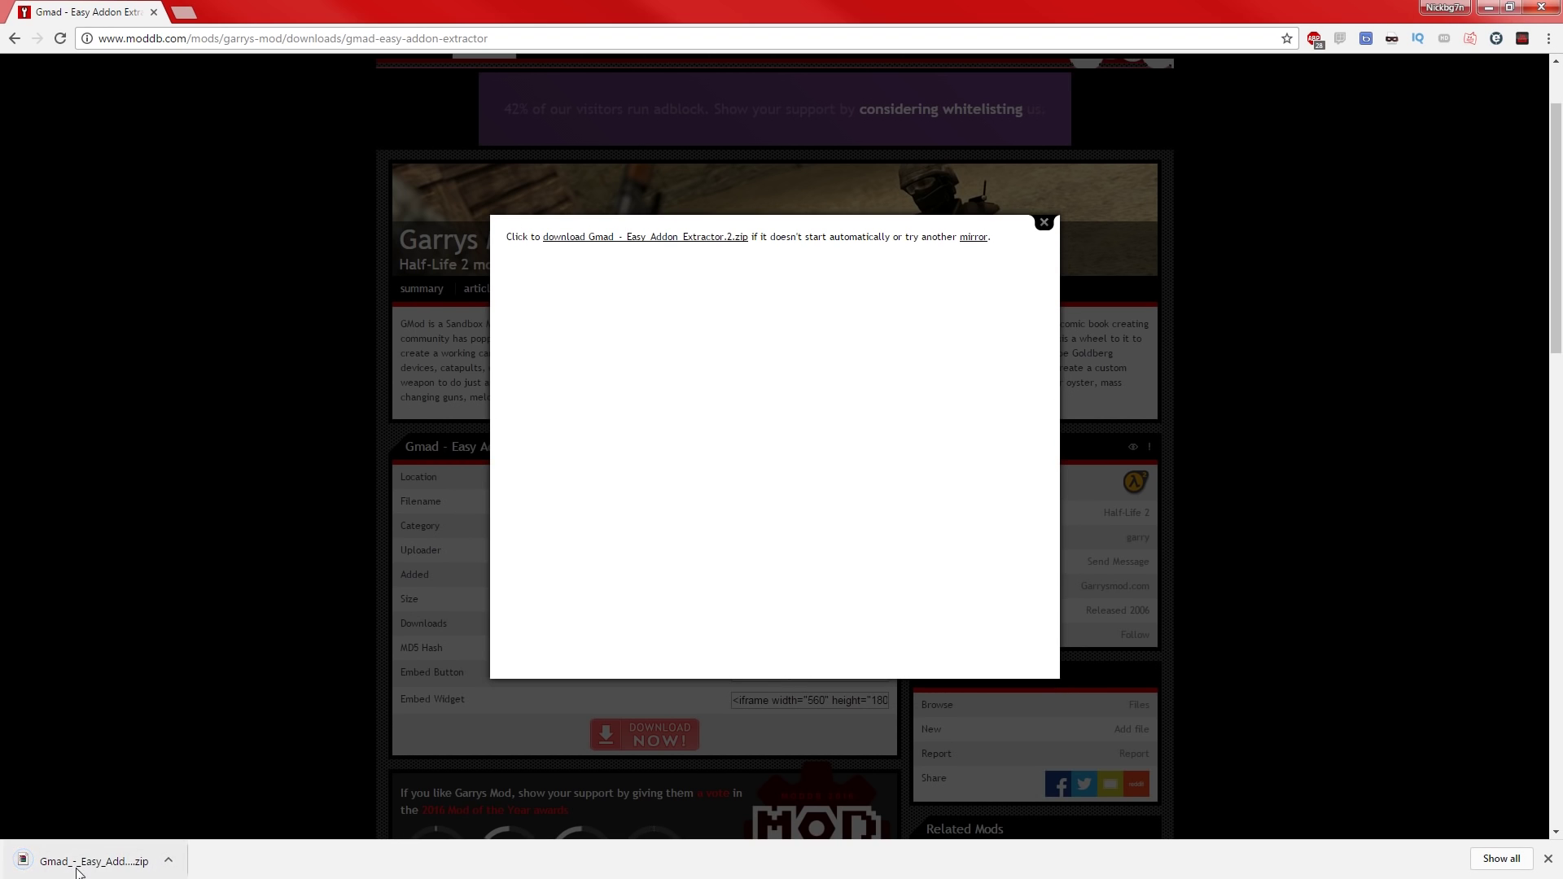
# Open the downloaded zip in WinRAR and select the extractor application and ReadMe
pyautogui.click(92, 868)
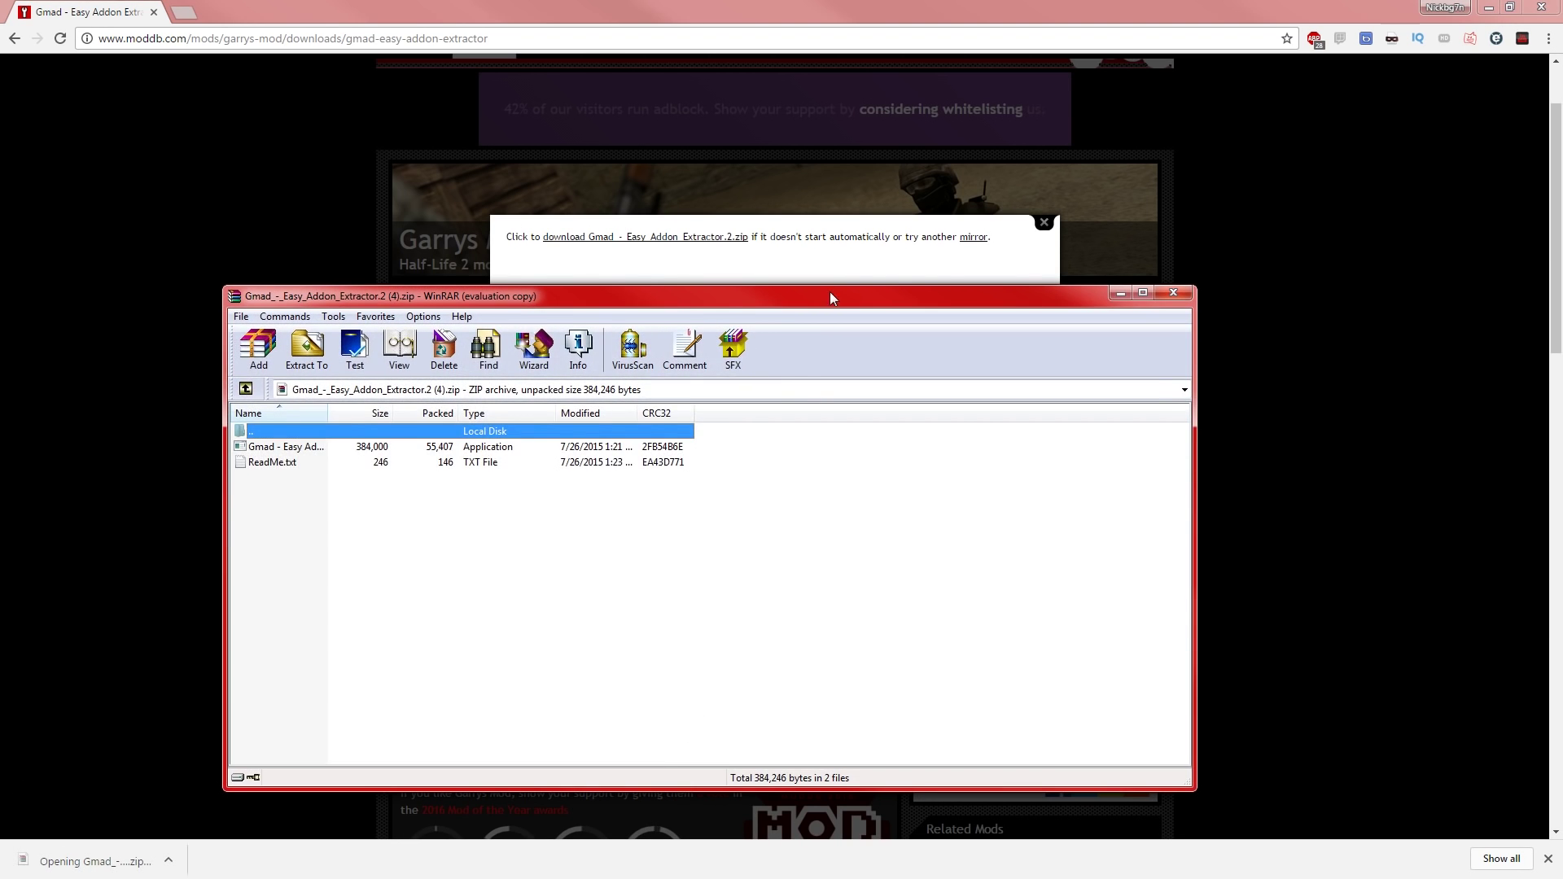
pyautogui.moveTo(829, 291); pyautogui.dragTo(1033, 233)
pyautogui.moveTo(776, 477); pyautogui.dragTo(687, 392)
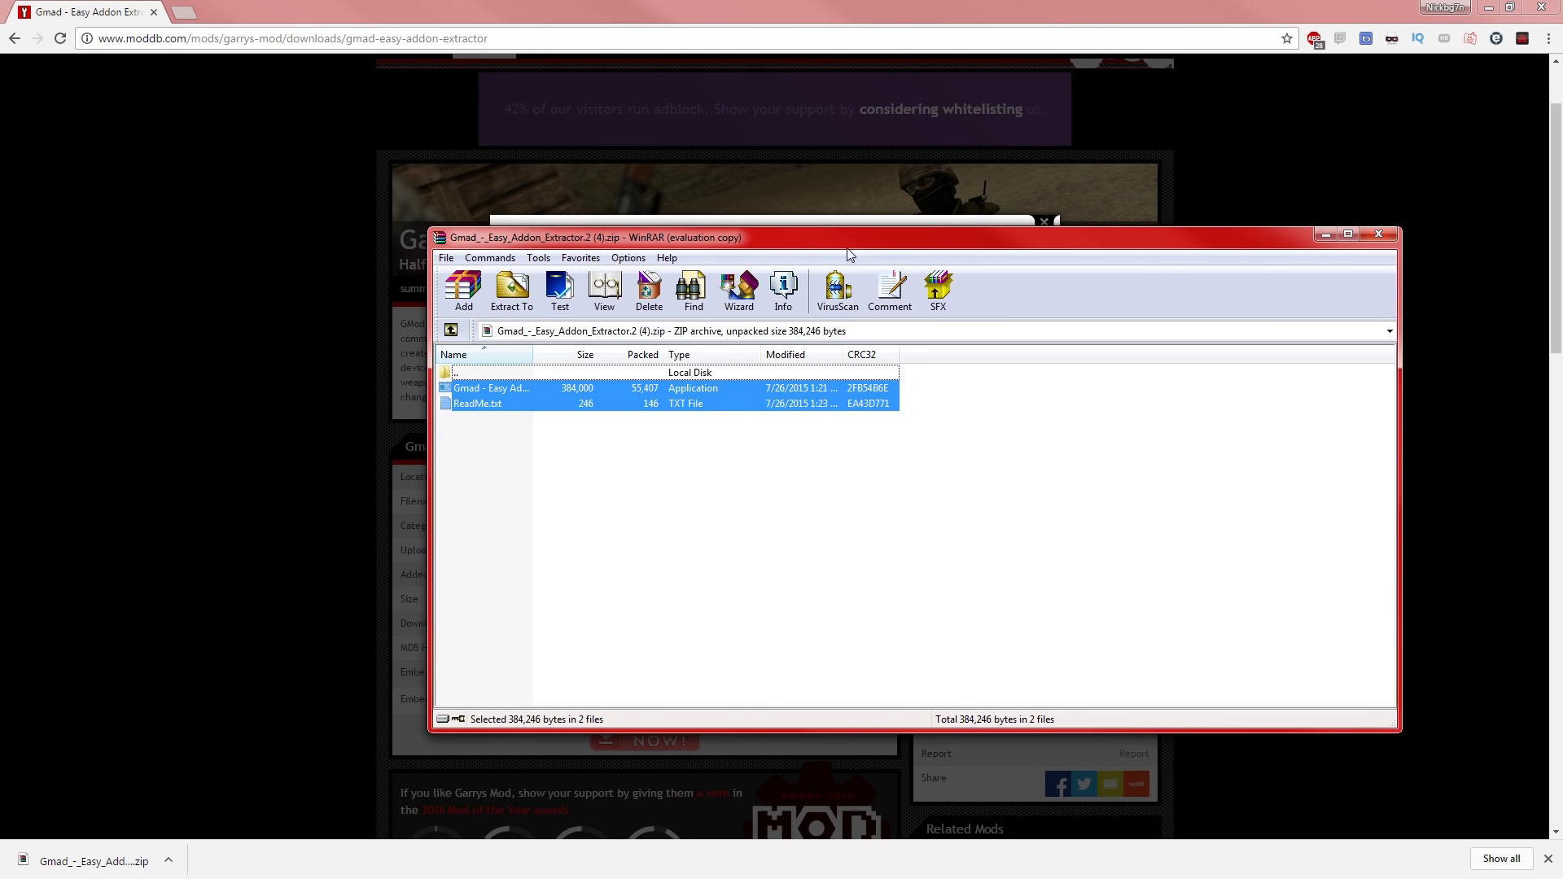
pyautogui.moveTo(848, 254); pyautogui.dragTo(600, 185)
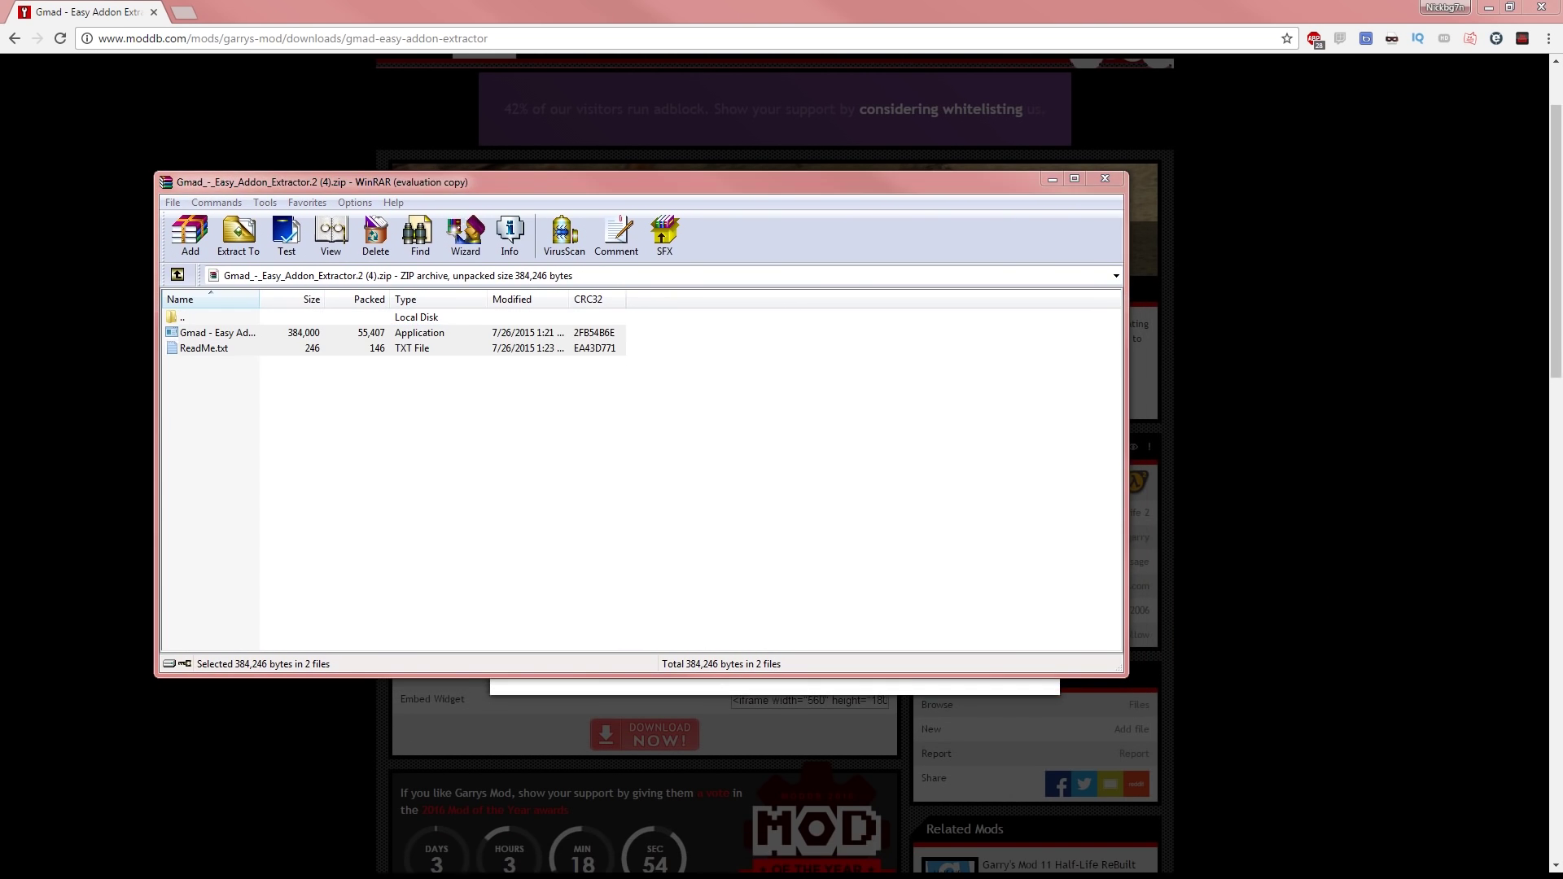
# Drag both archive files into the empty Gmad Extractor ez new folder
pyautogui.hotkey('alt', 'Tab')
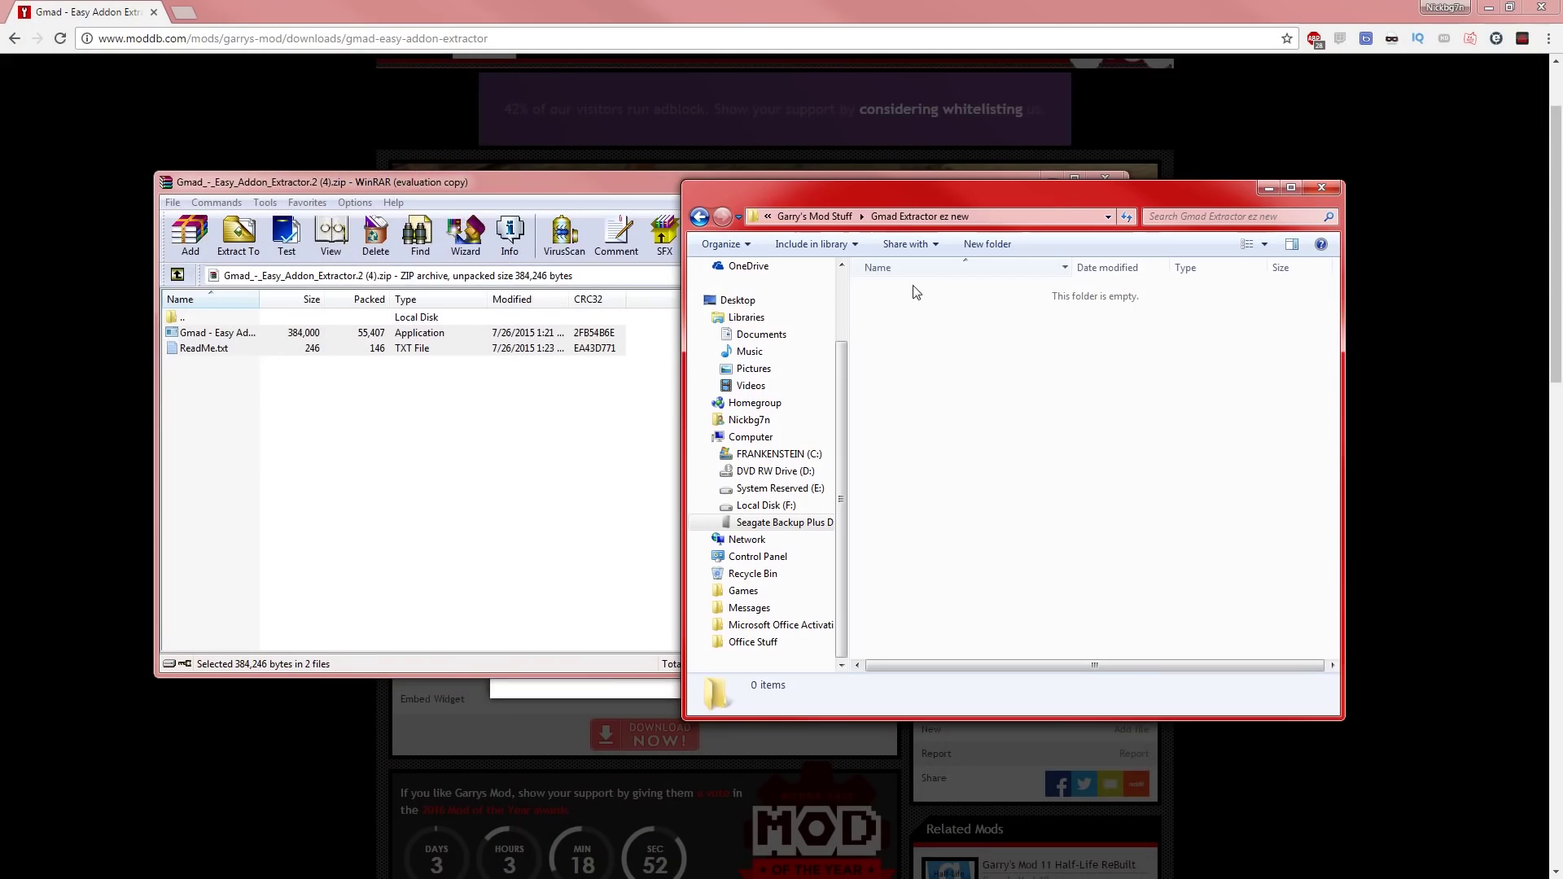
pyautogui.moveTo(972, 185); pyautogui.dragTo(1030, 198)
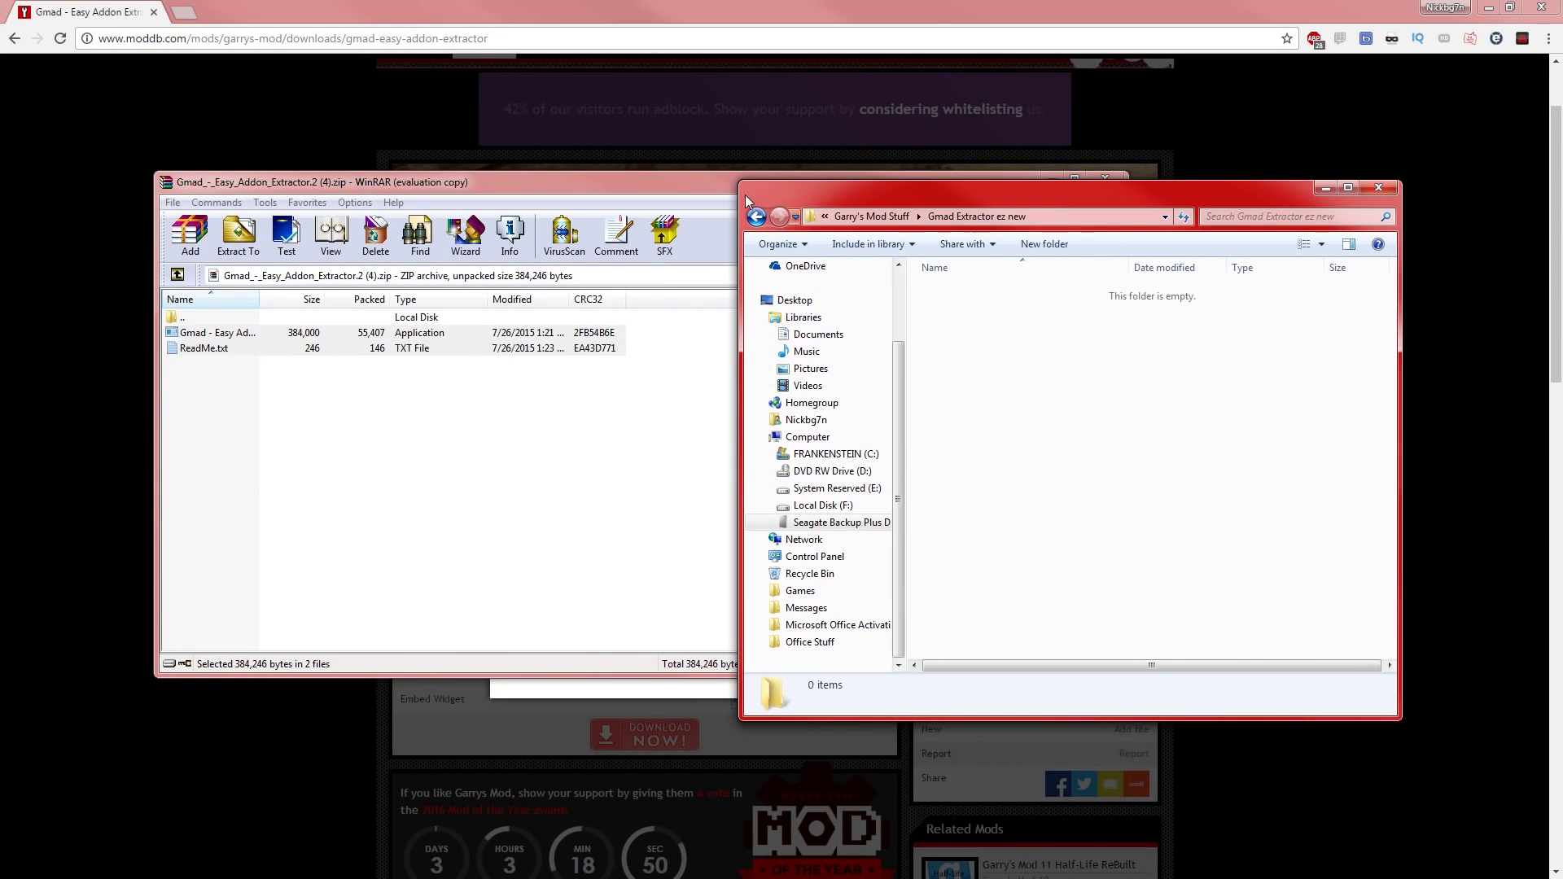
pyautogui.moveTo(714, 188); pyautogui.dragTo(669, 188)
pyautogui.click(397, 409)
pyautogui.moveTo(423, 343); pyautogui.dragTo(1088, 618)
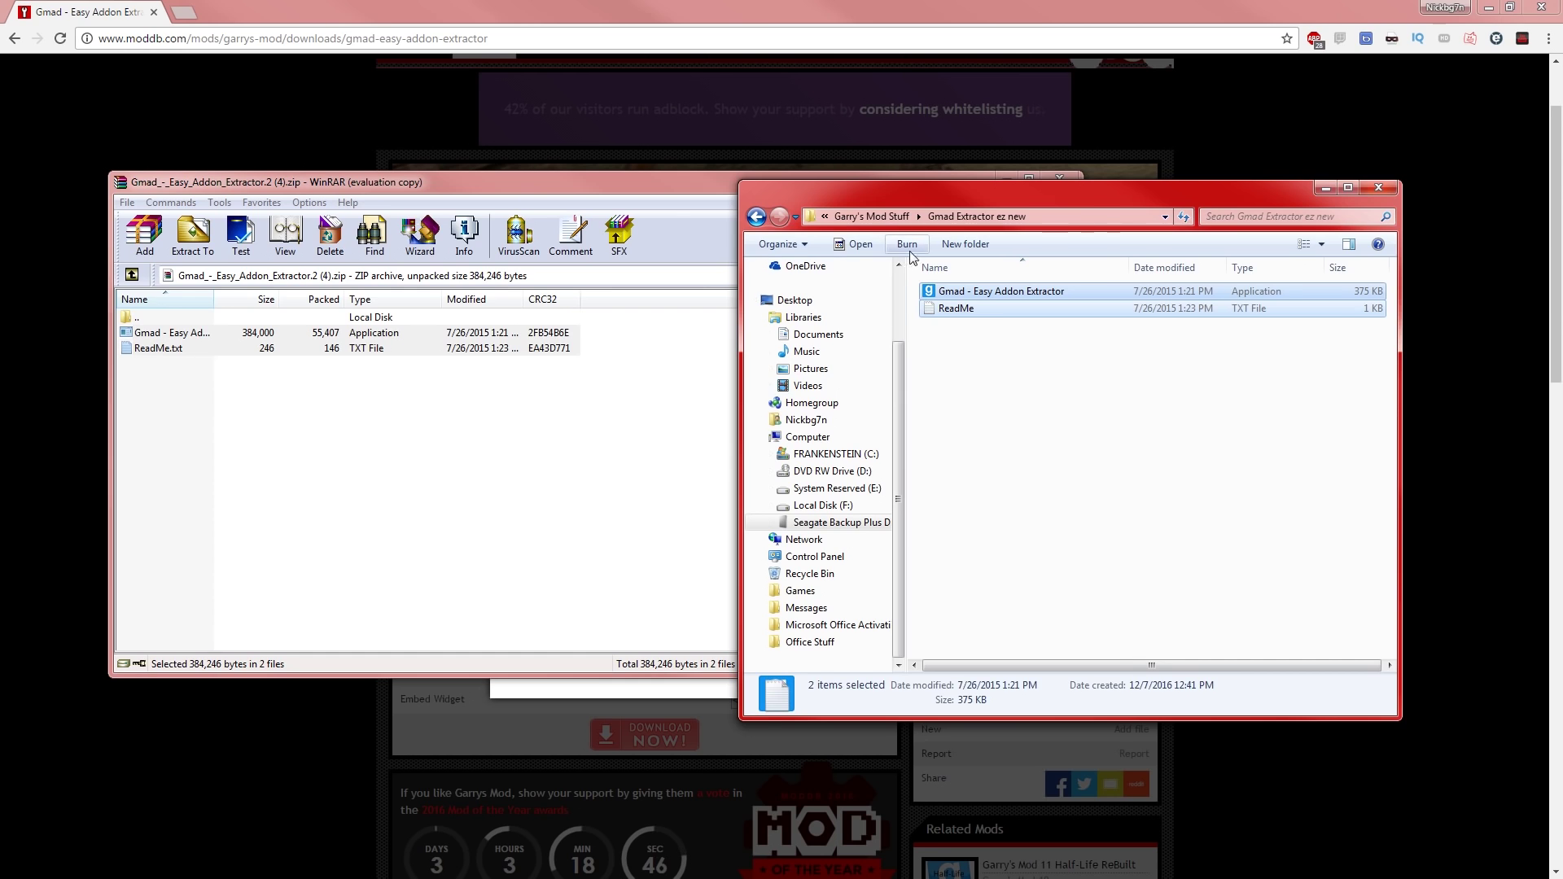
pyautogui.moveTo(692, 182); pyautogui.dragTo(615, 183)
pyautogui.click(1063, 193)
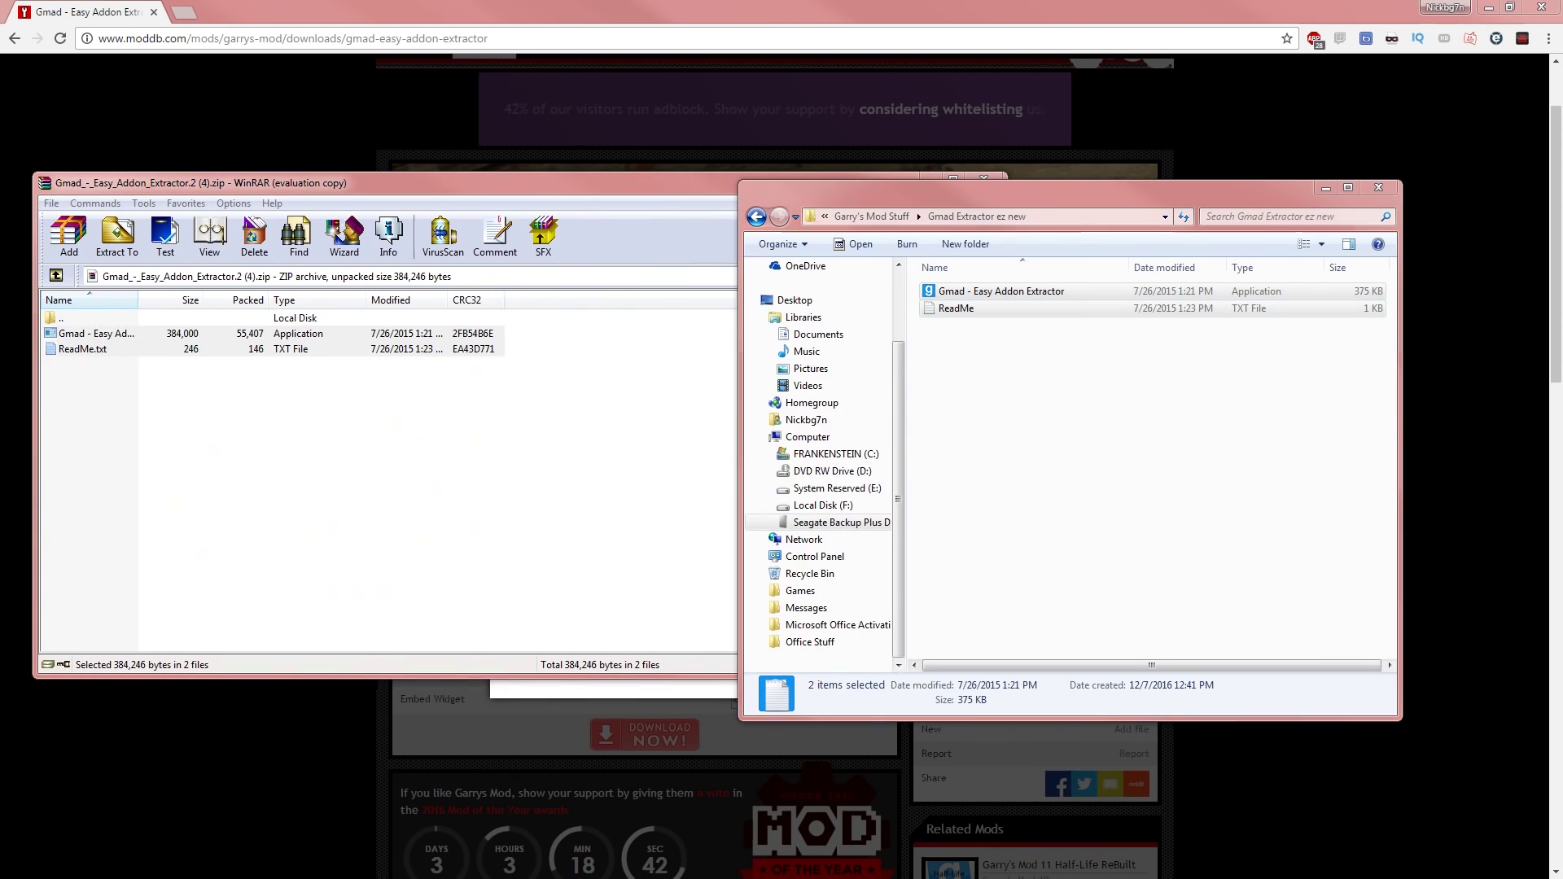
# Go up from addons to the GarrysMod install folder, open bin and select gmad
pyautogui.hotkey('alt', 'Tab')
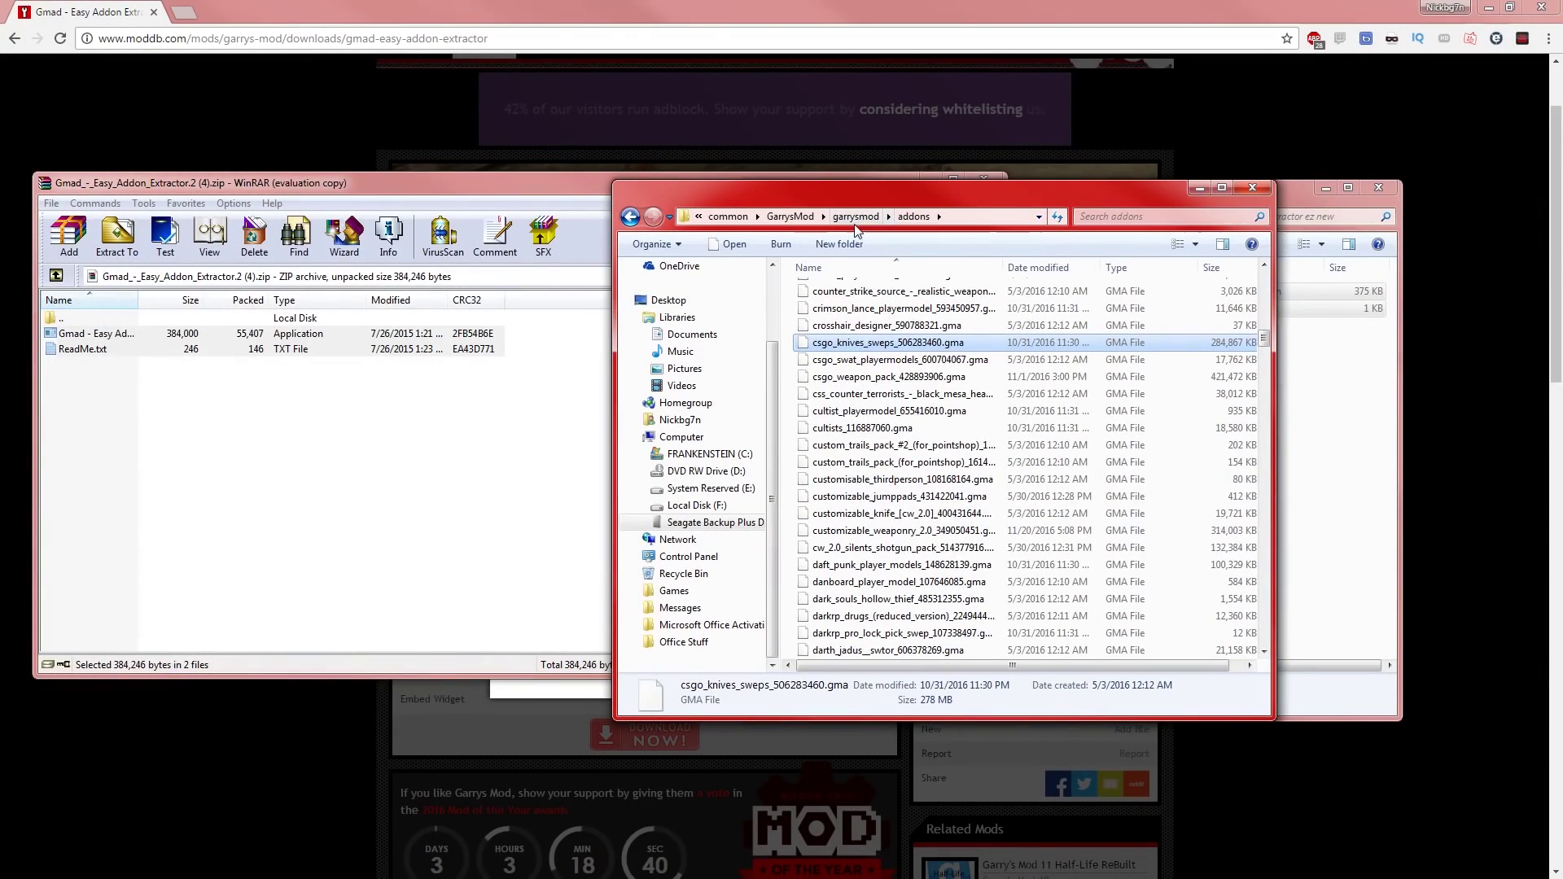
pyautogui.click(856, 217)
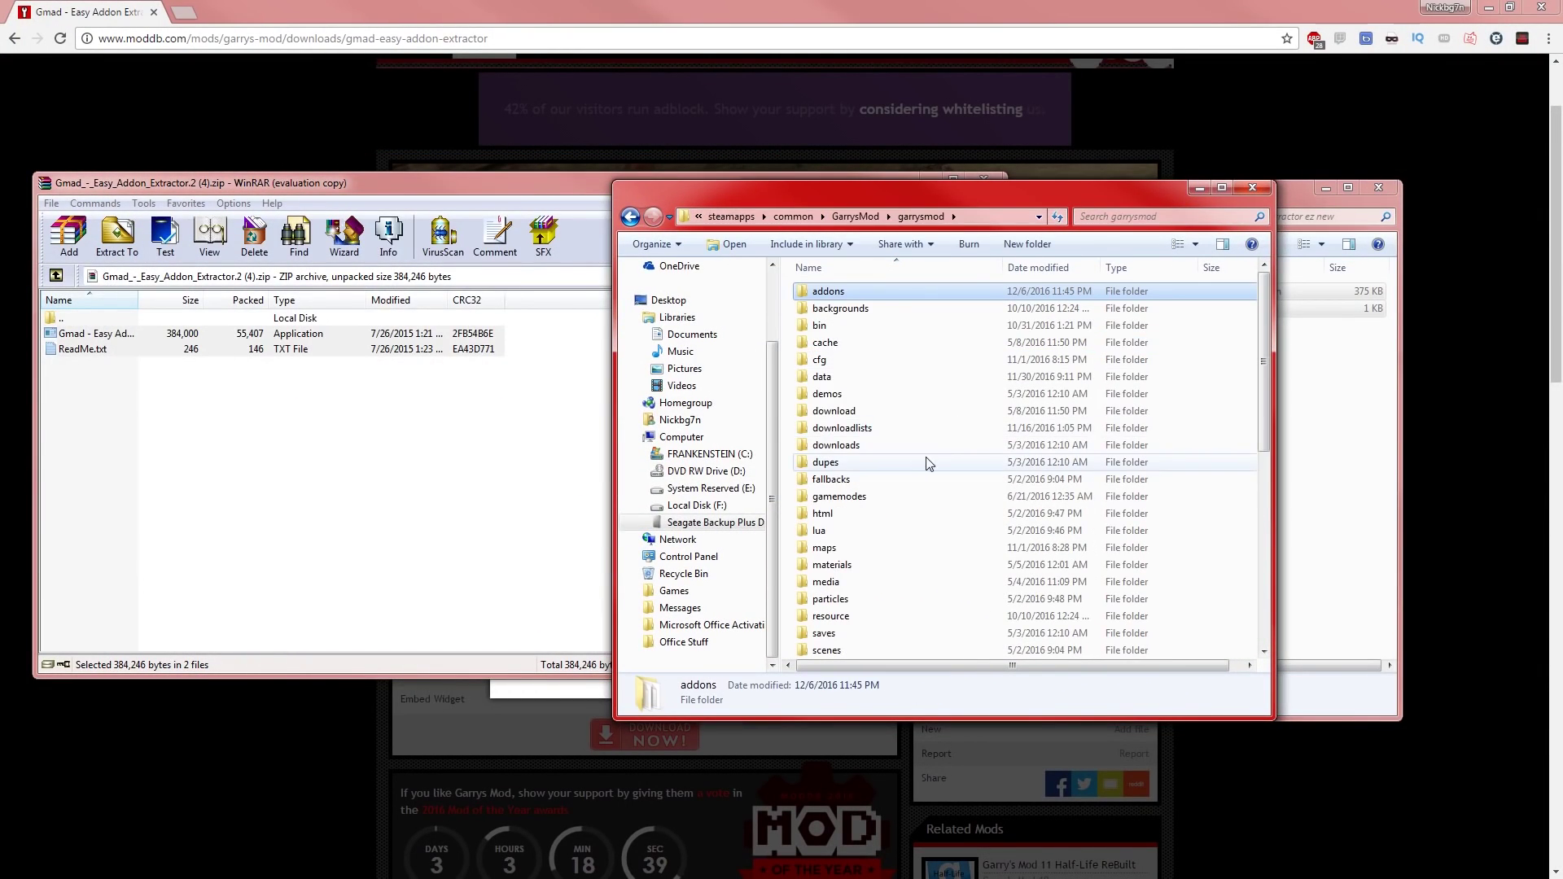
pyautogui.click(855, 216)
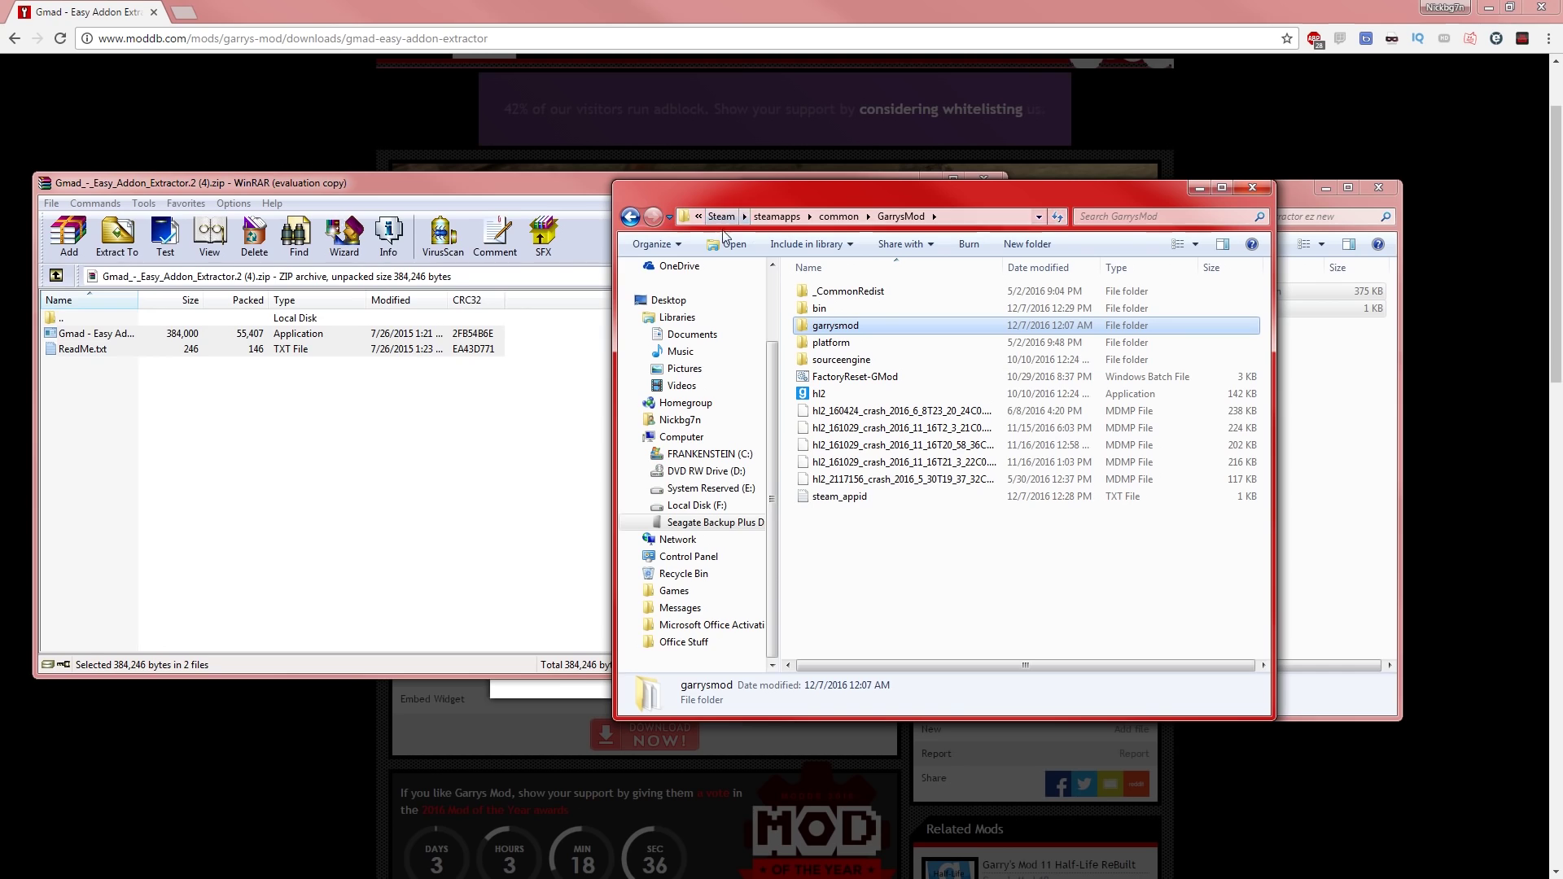
pyautogui.click(985, 217)
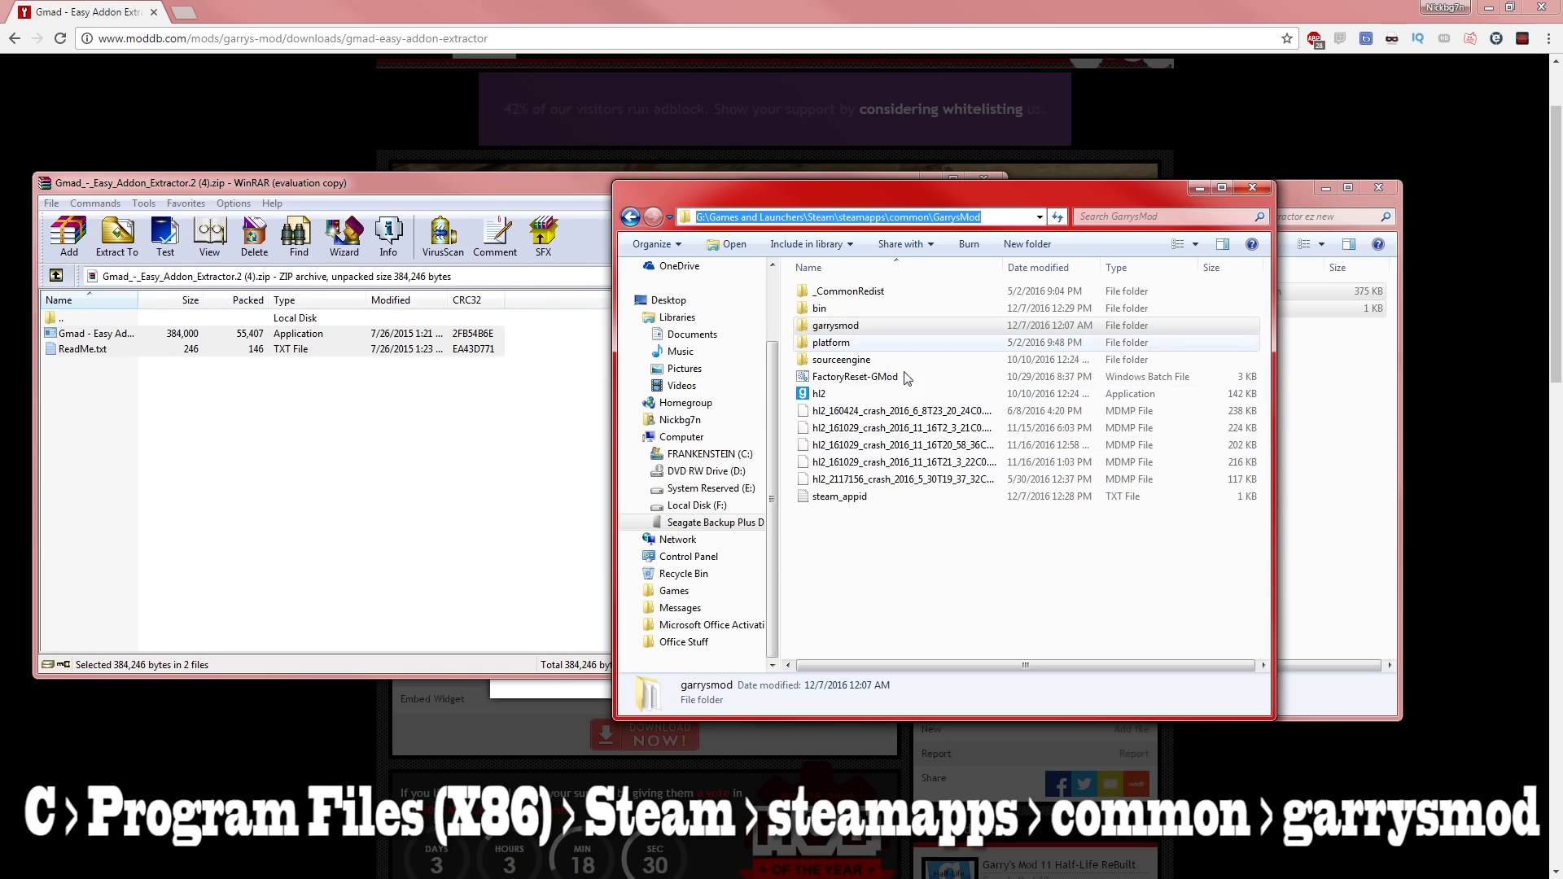
pyautogui.doubleClick(832, 311)
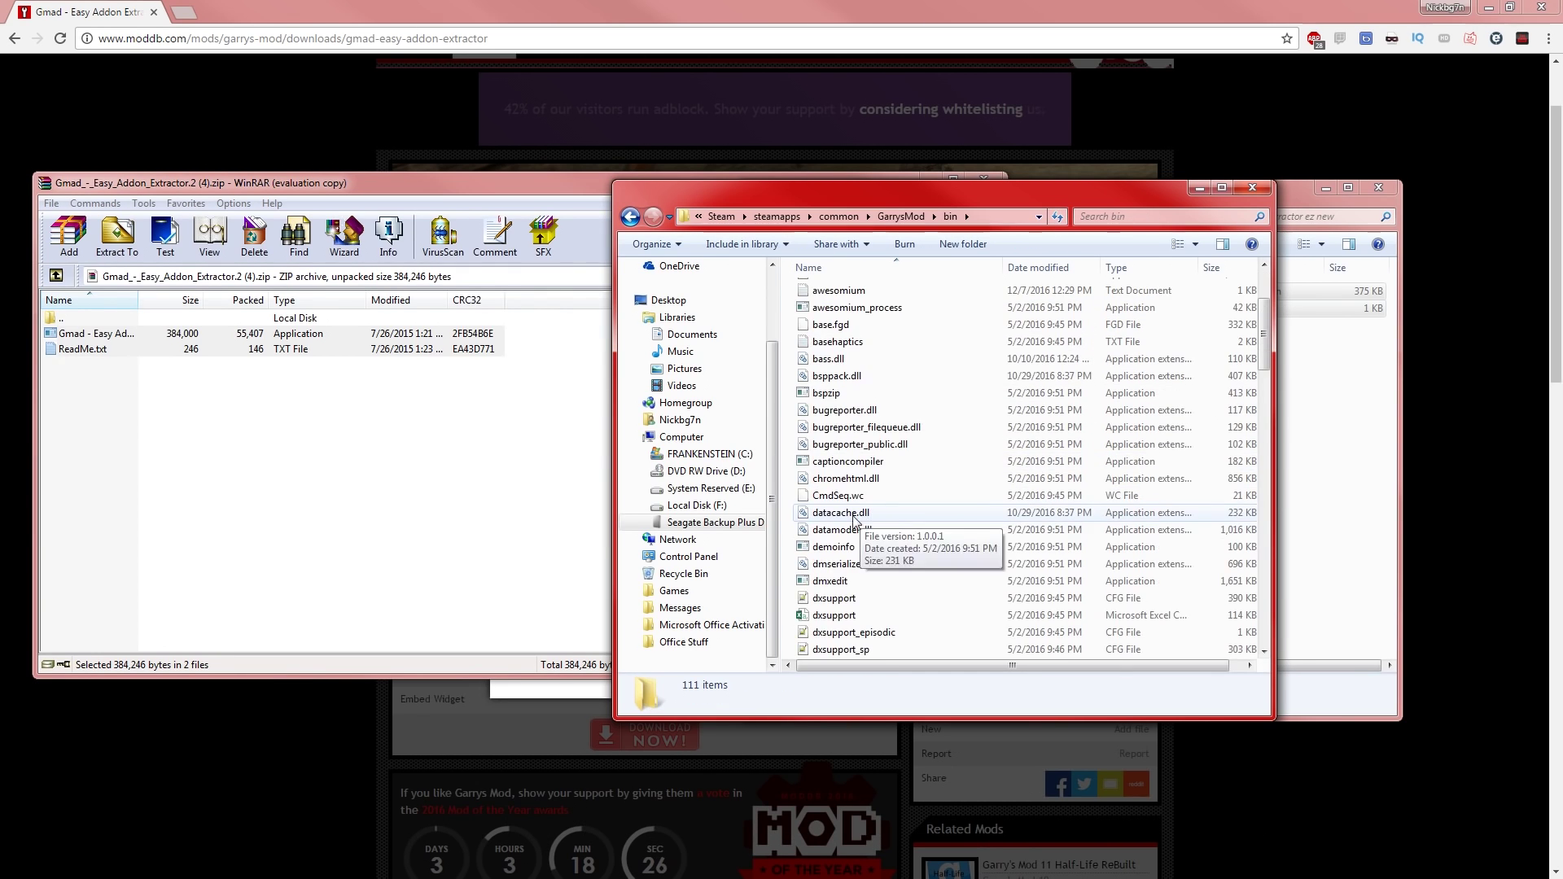
pyautogui.scroll(-10, 916, 607)
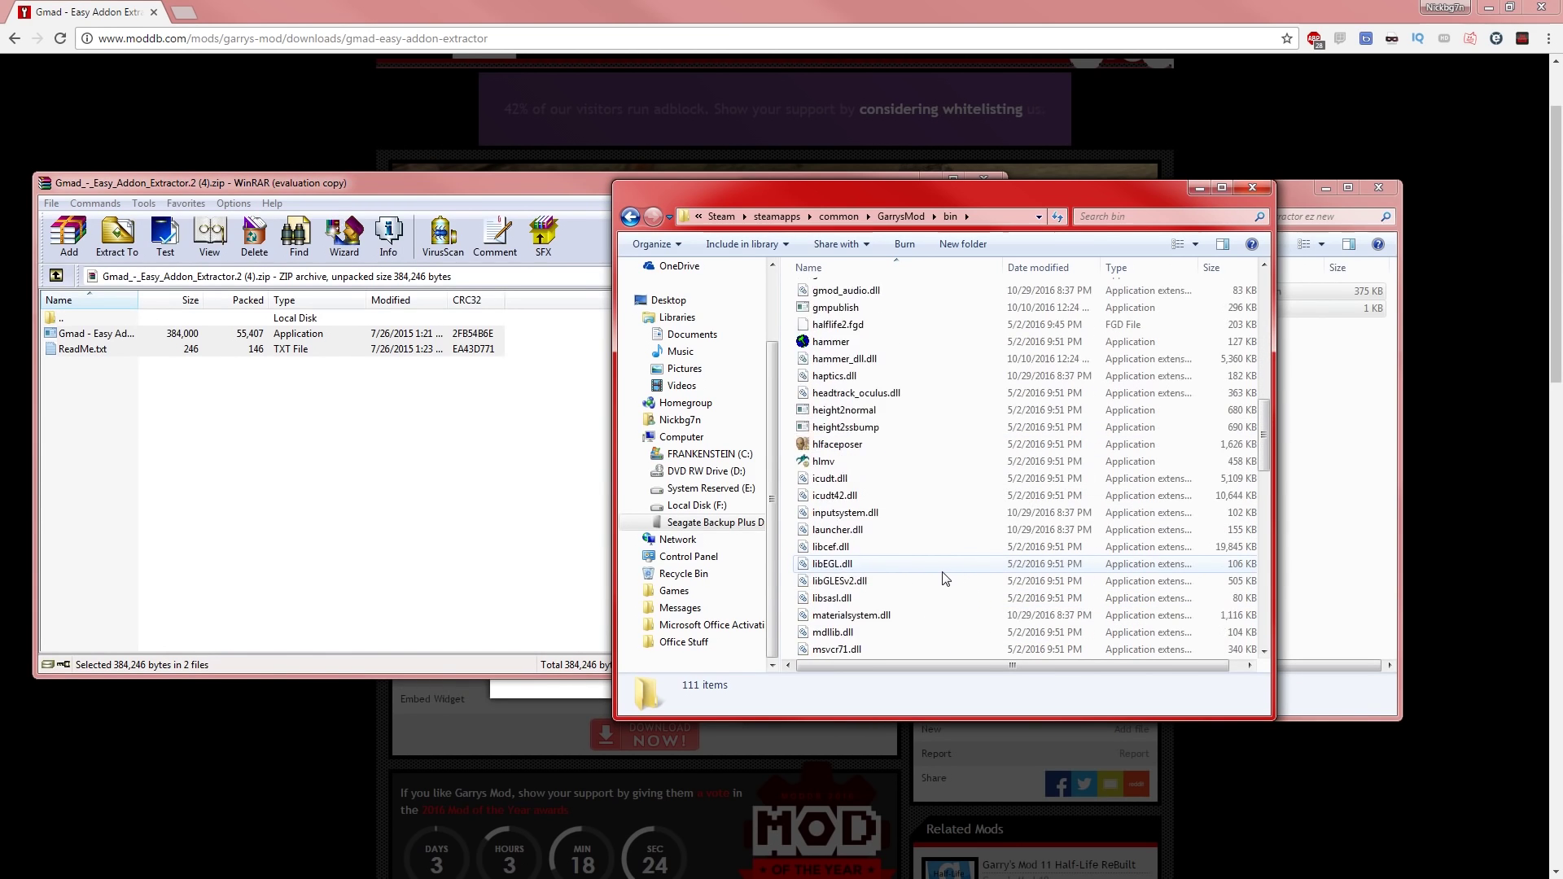
pyautogui.scroll(-2, 949, 575)
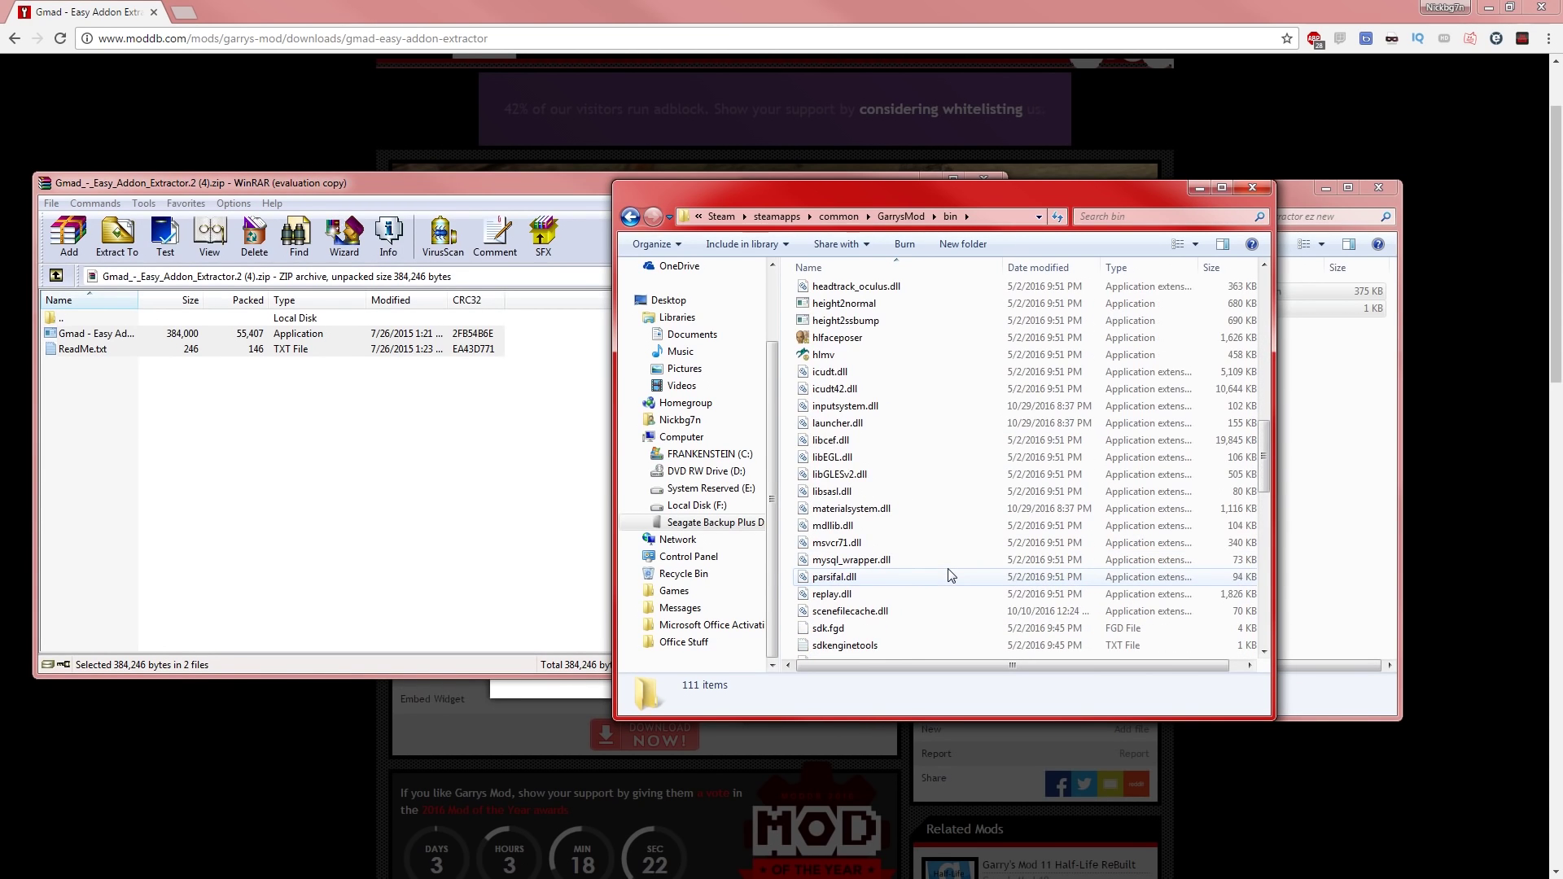
pyautogui.scroll(4, 949, 576)
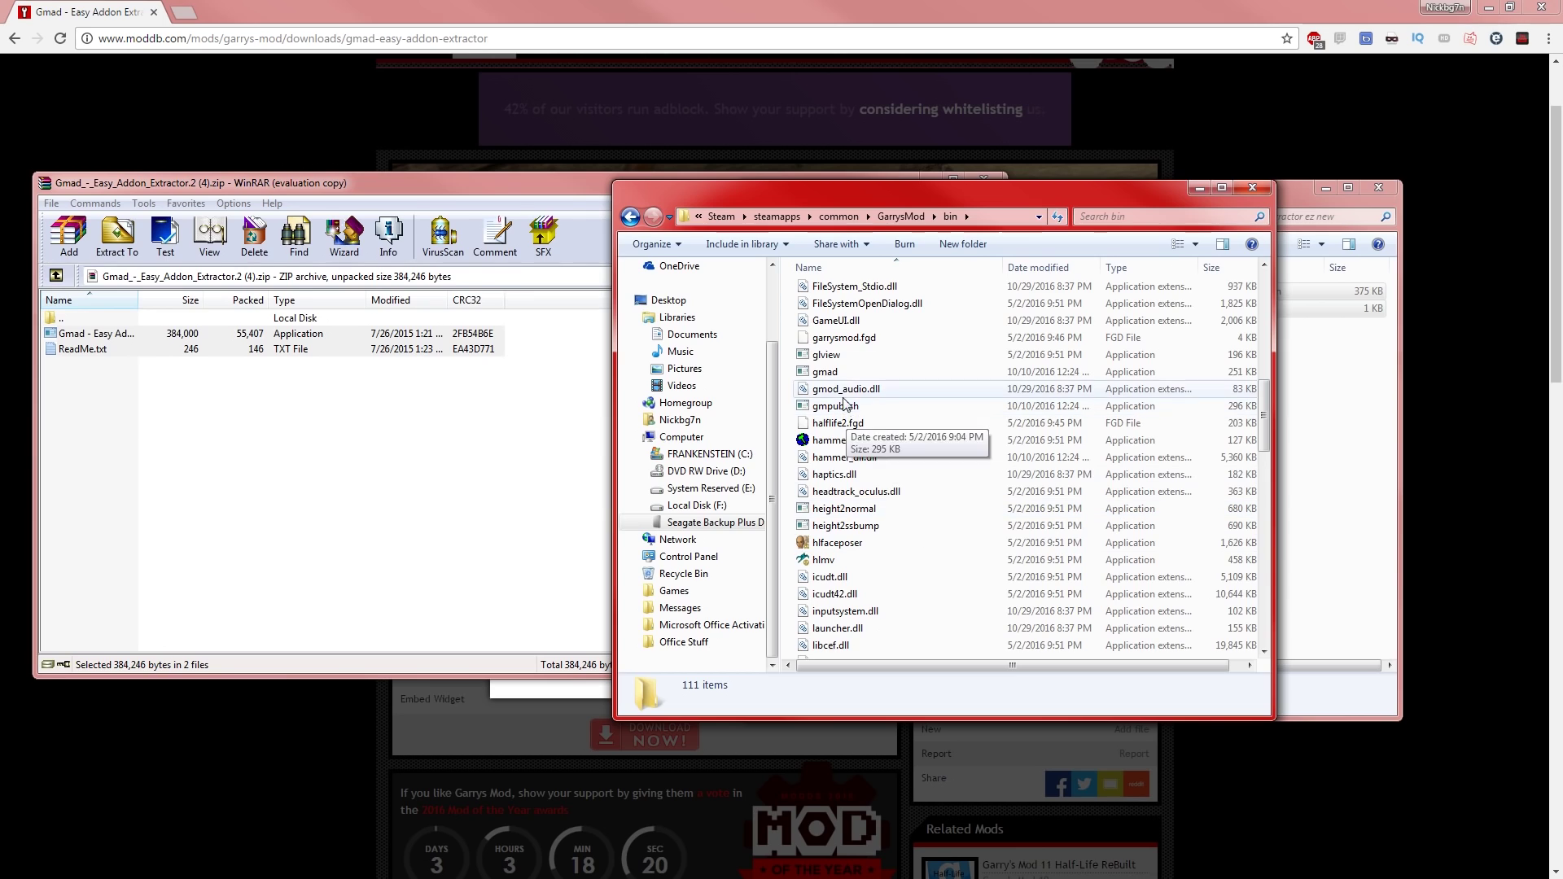
pyautogui.click(845, 372)
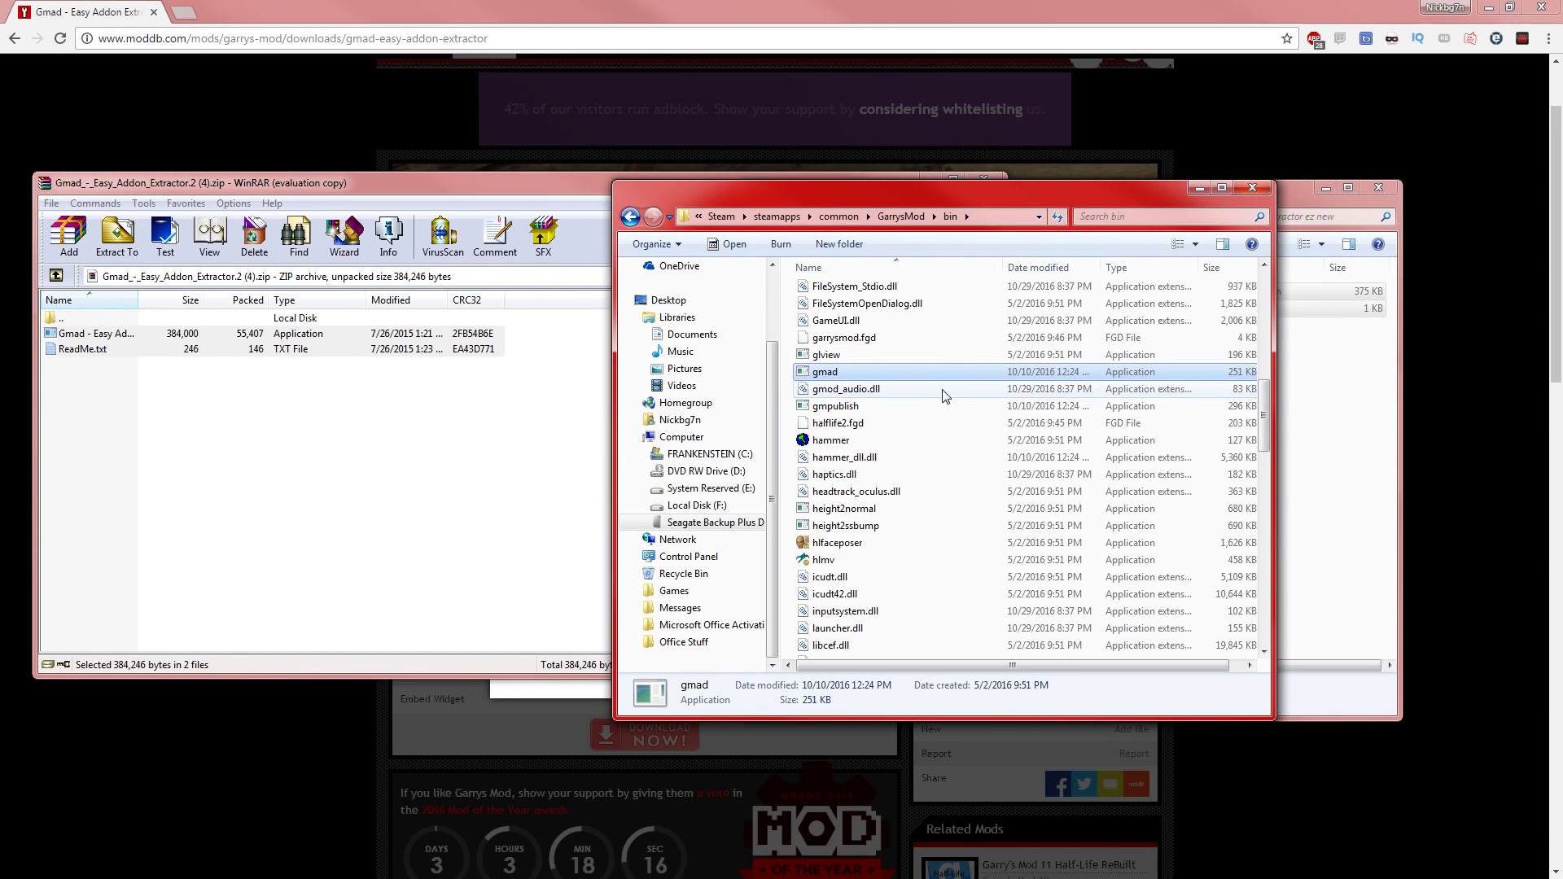
# Paste gmad (251 KB) into Gmad Extractor ez new, then return to GarrysMod
pyautogui.moveTo(977, 188); pyautogui.dragTo(285, 197)
pyautogui.click(1034, 433)
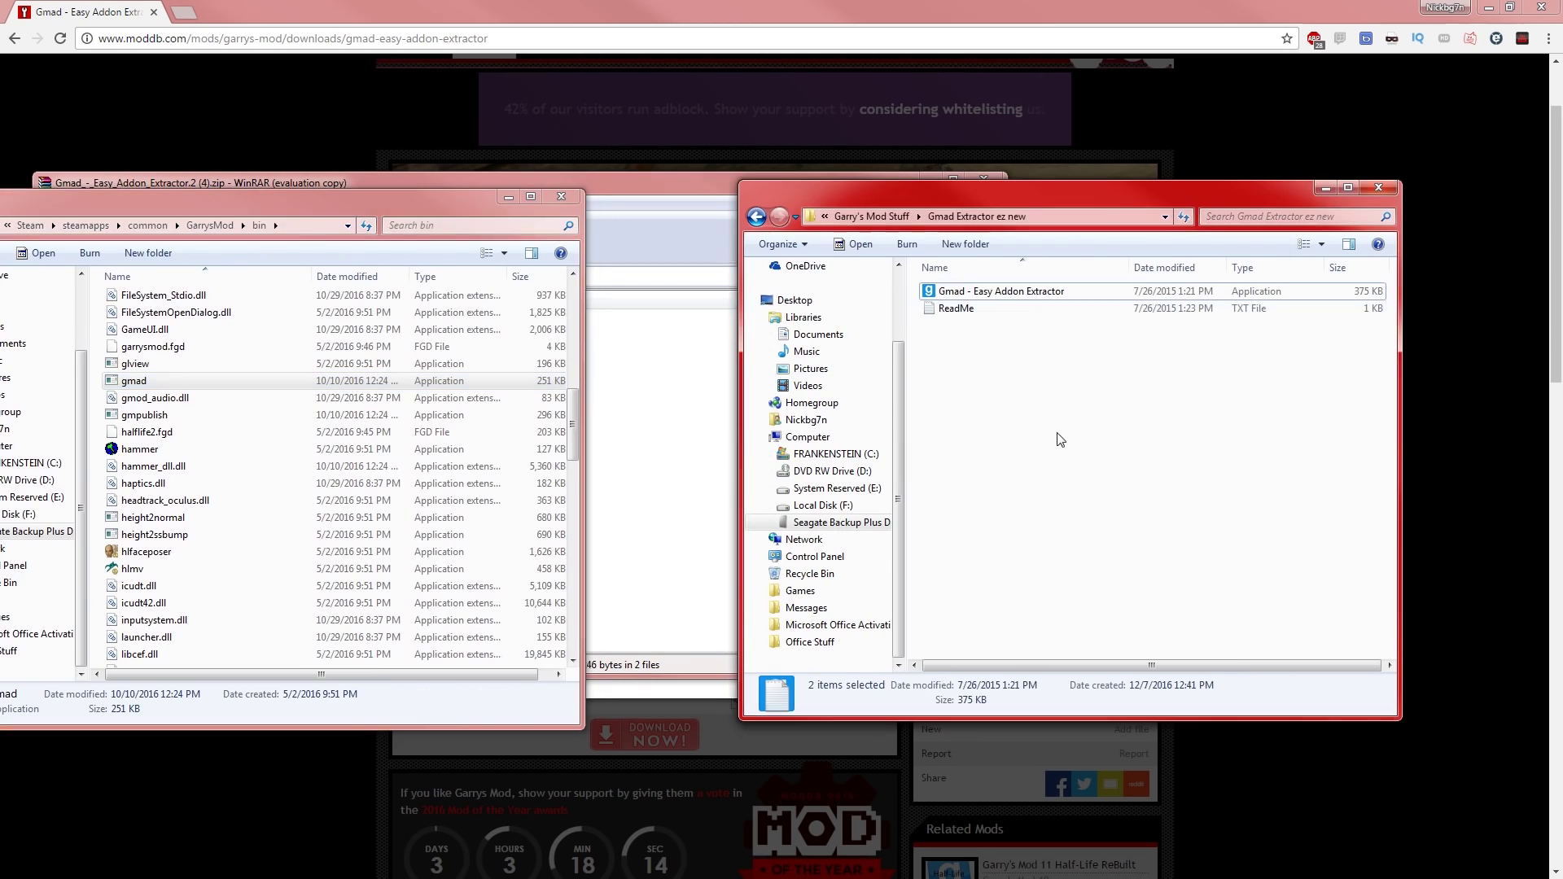
pyautogui.hotkey('ctrl', 'v')
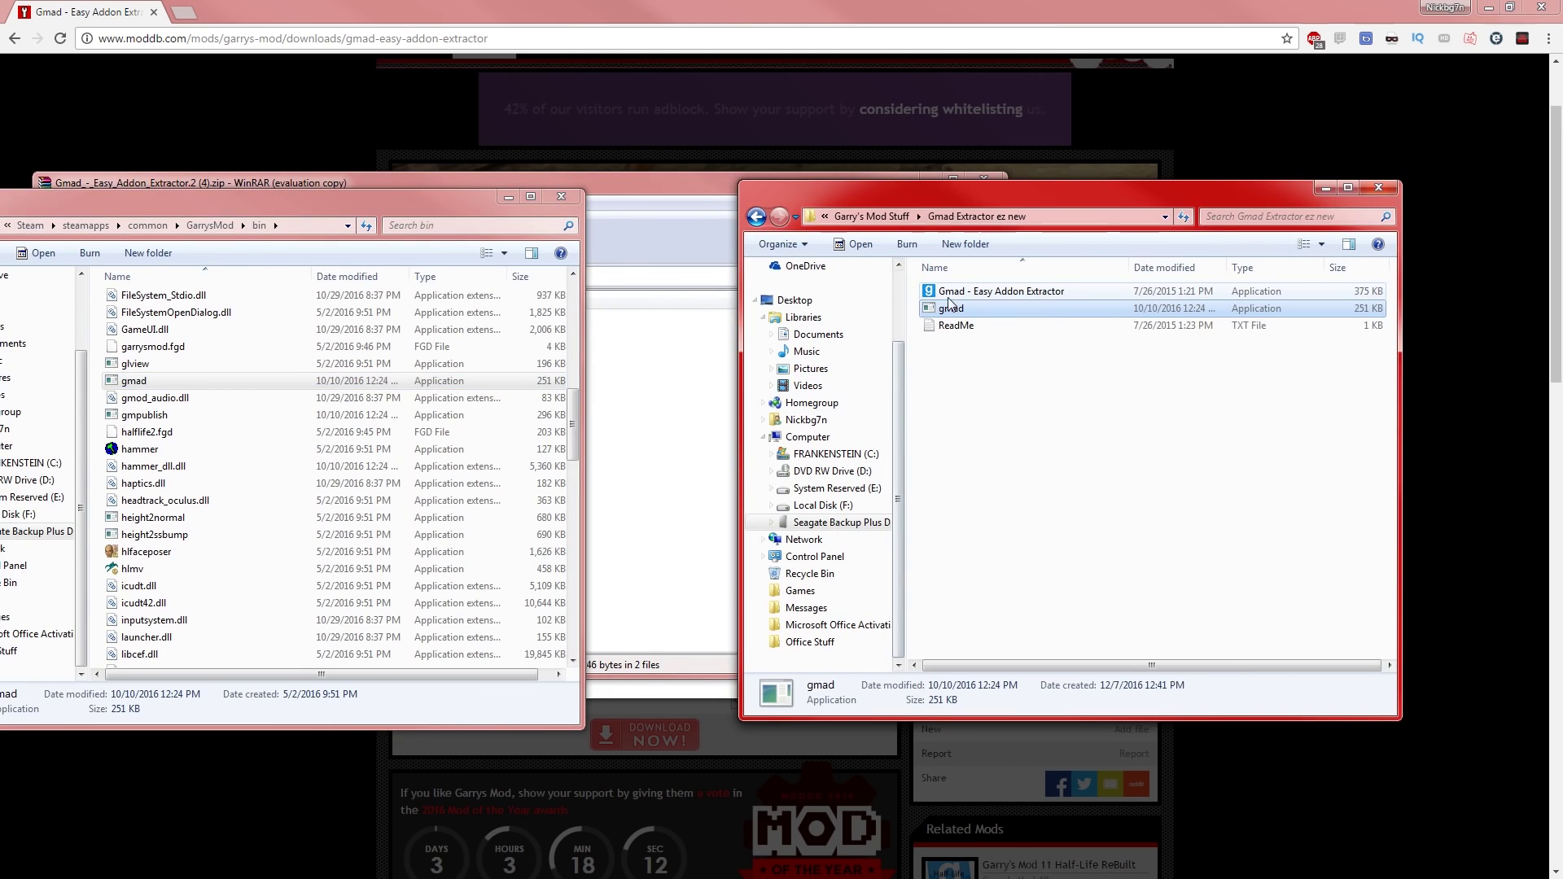
pyautogui.moveTo(469, 253); pyautogui.dragTo(774, 314)
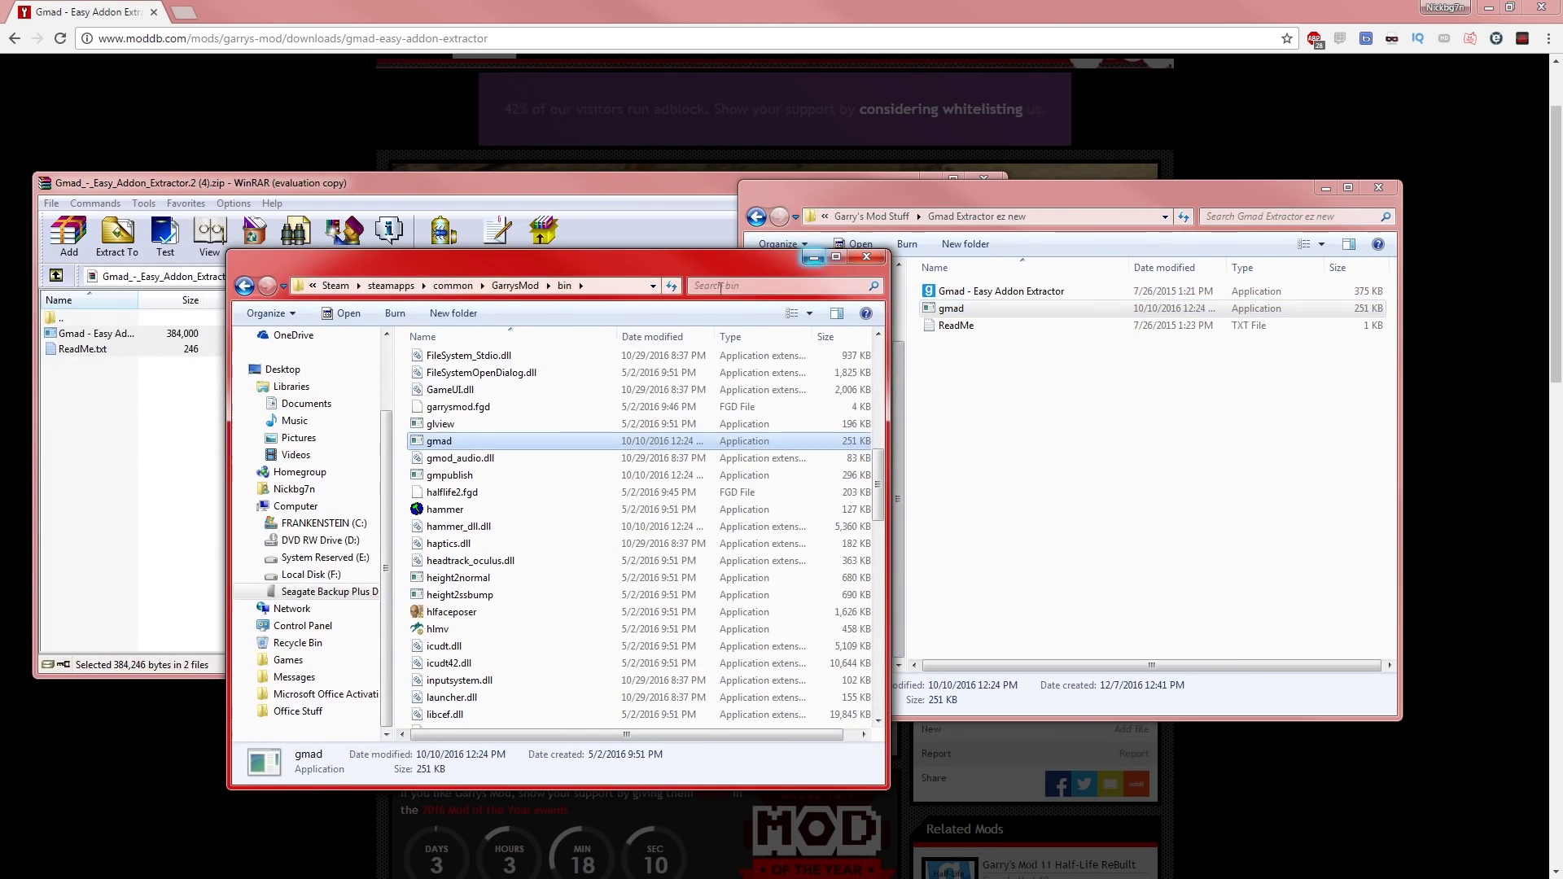
pyautogui.moveTo(489, 256); pyautogui.dragTo(764, 224)
pyautogui.click(789, 253)
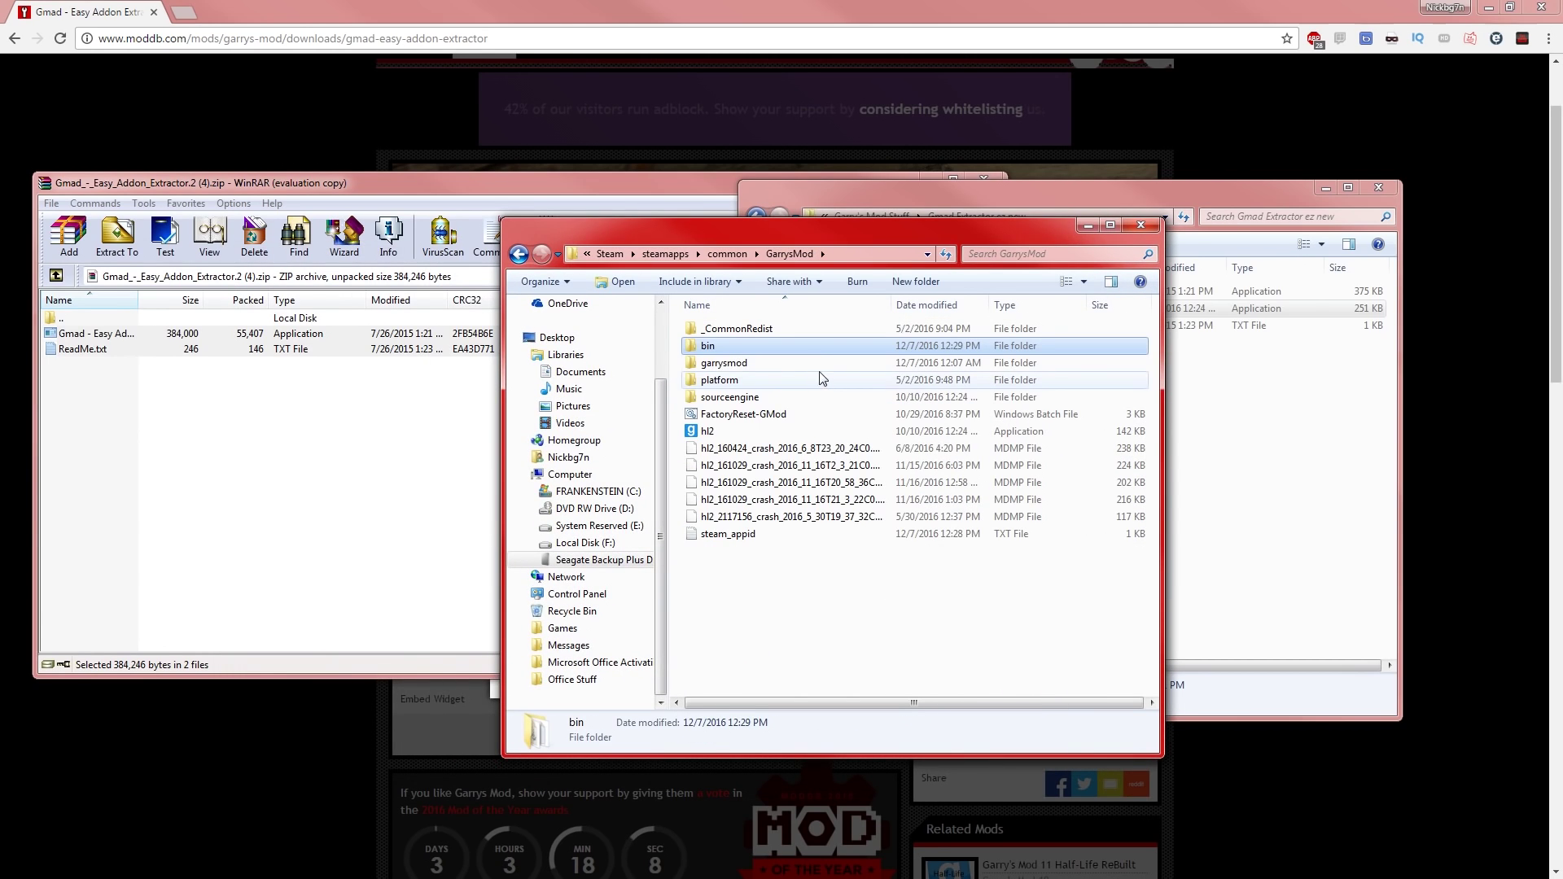
# Open garrysmod > addons to list its 438 .gma files and folders
pyautogui.doubleClick(778, 365)
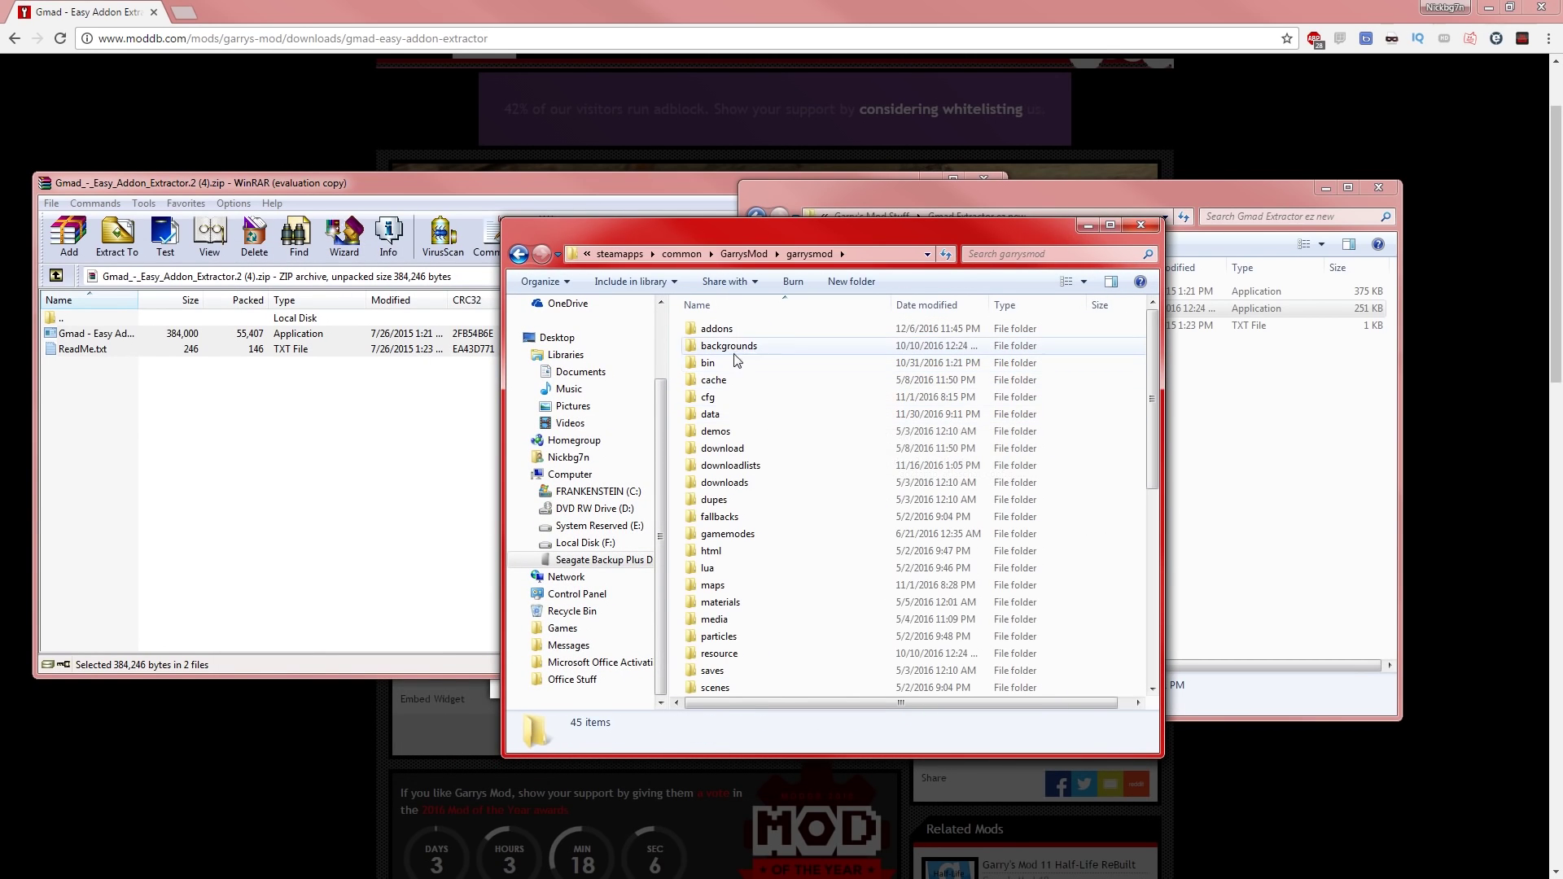
pyautogui.doubleClick(716, 328)
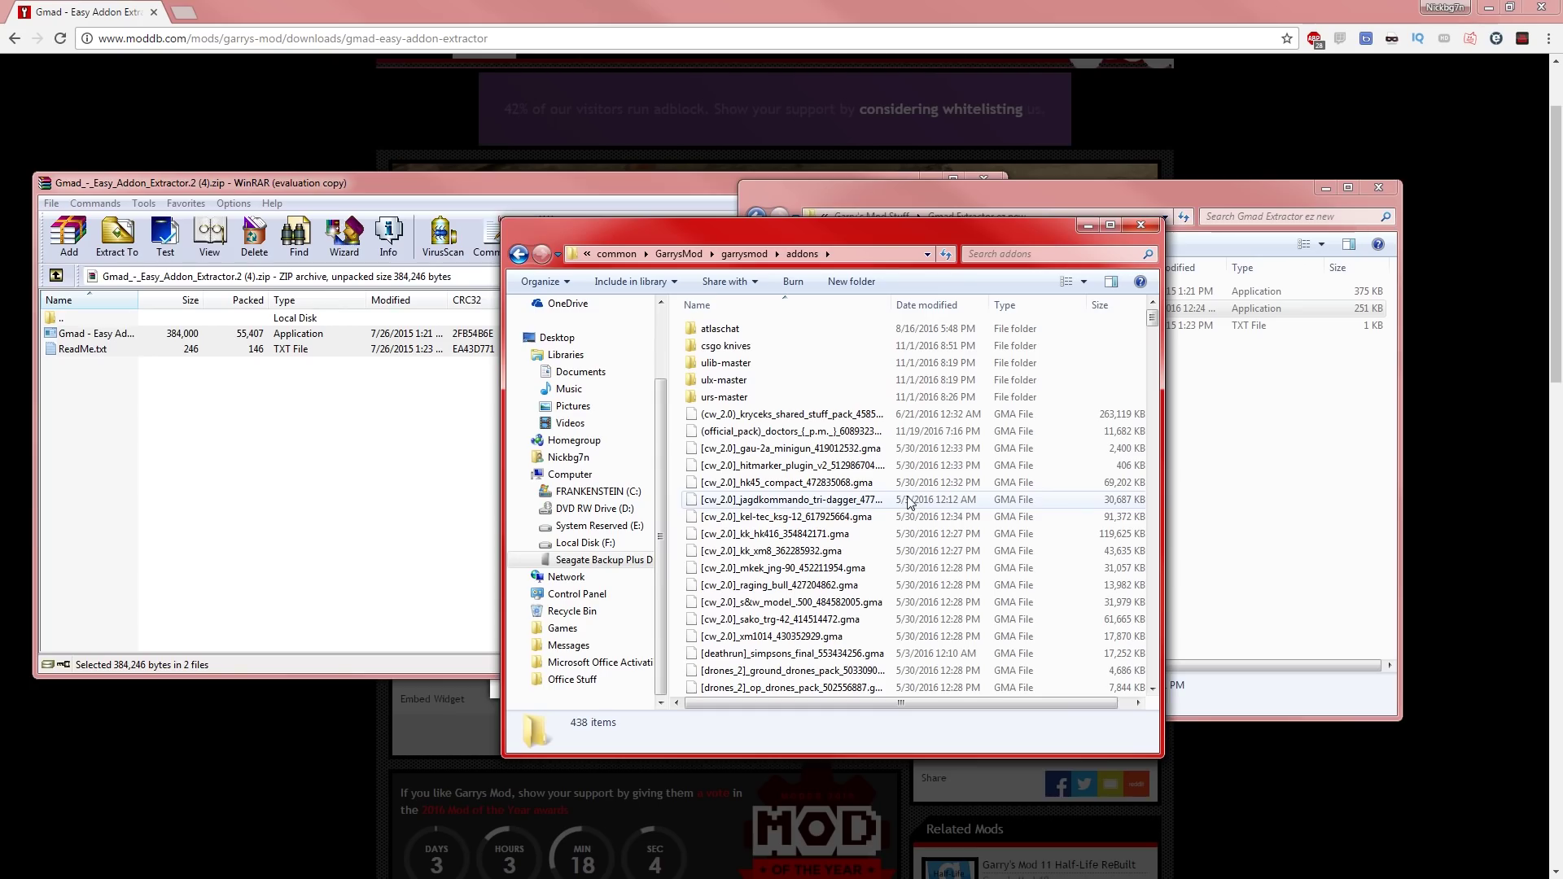
pyautogui.moveTo(1159, 324)
pyautogui.mouseDown()
pyautogui.moveTo(1164, 664)
pyautogui.moveTo(1156, 319)
pyautogui.mouseUp()
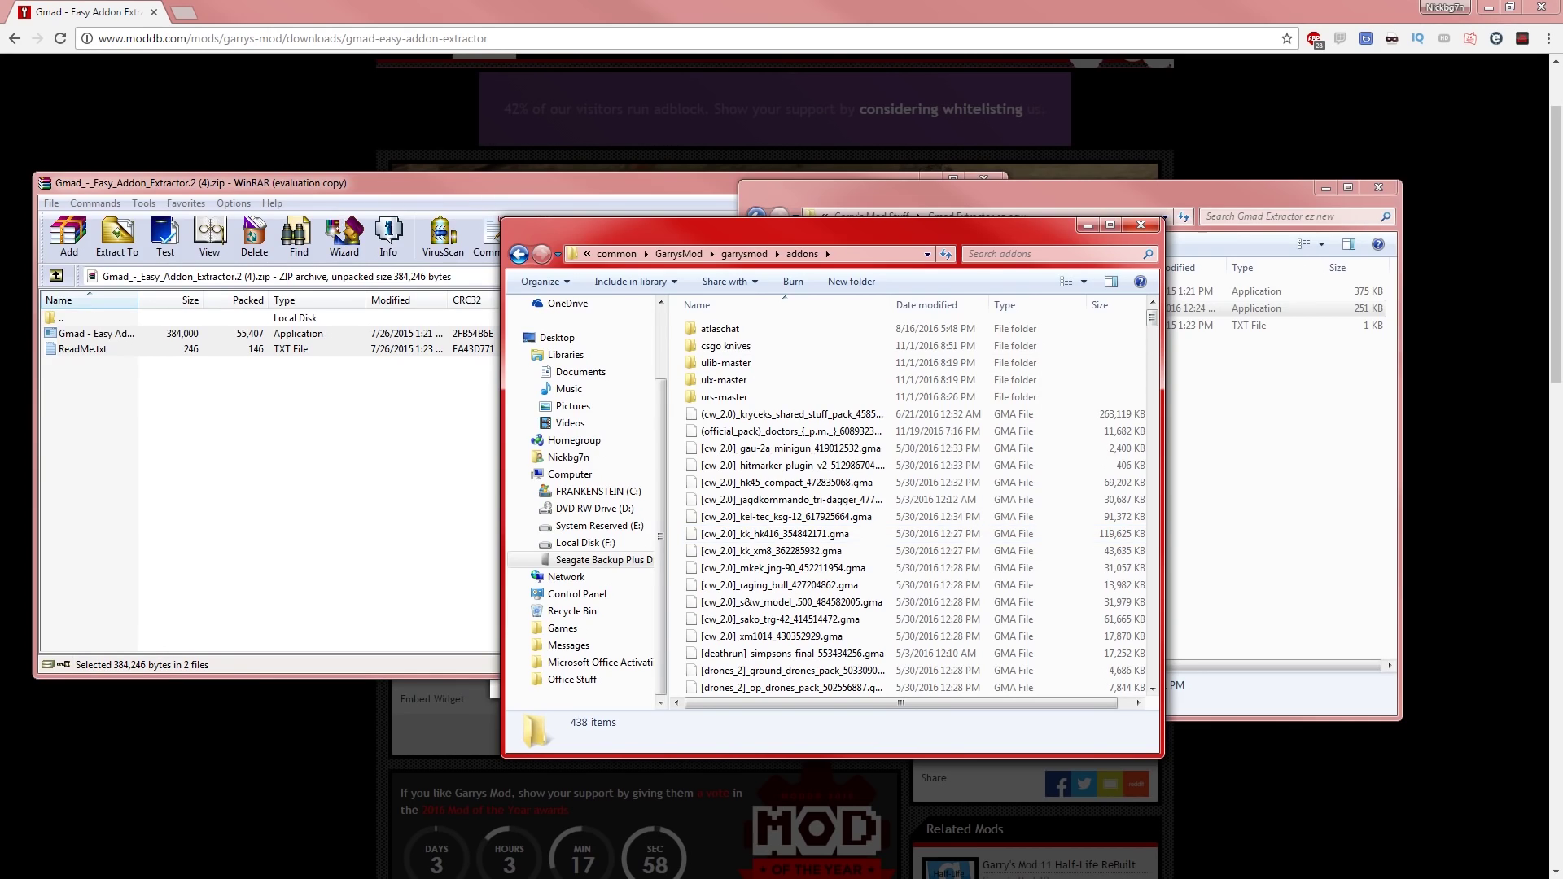
# Look over the CS:GO Knives SWEPs Workshop page in Steam, then minimise Steam
pyautogui.hotkey('alt', 'Tab')
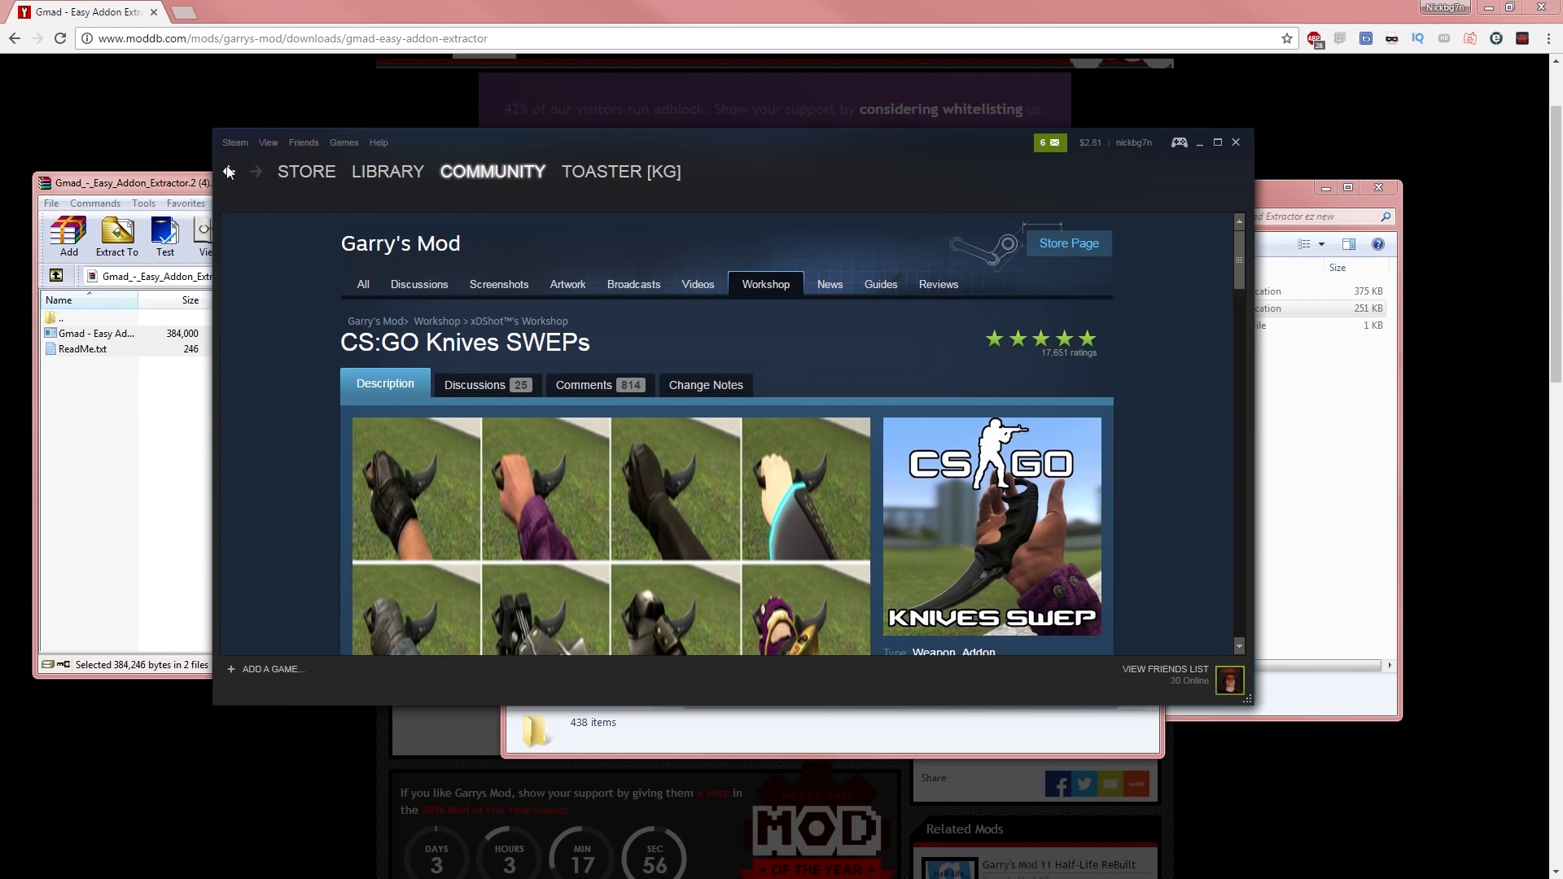
pyautogui.click(229, 170)
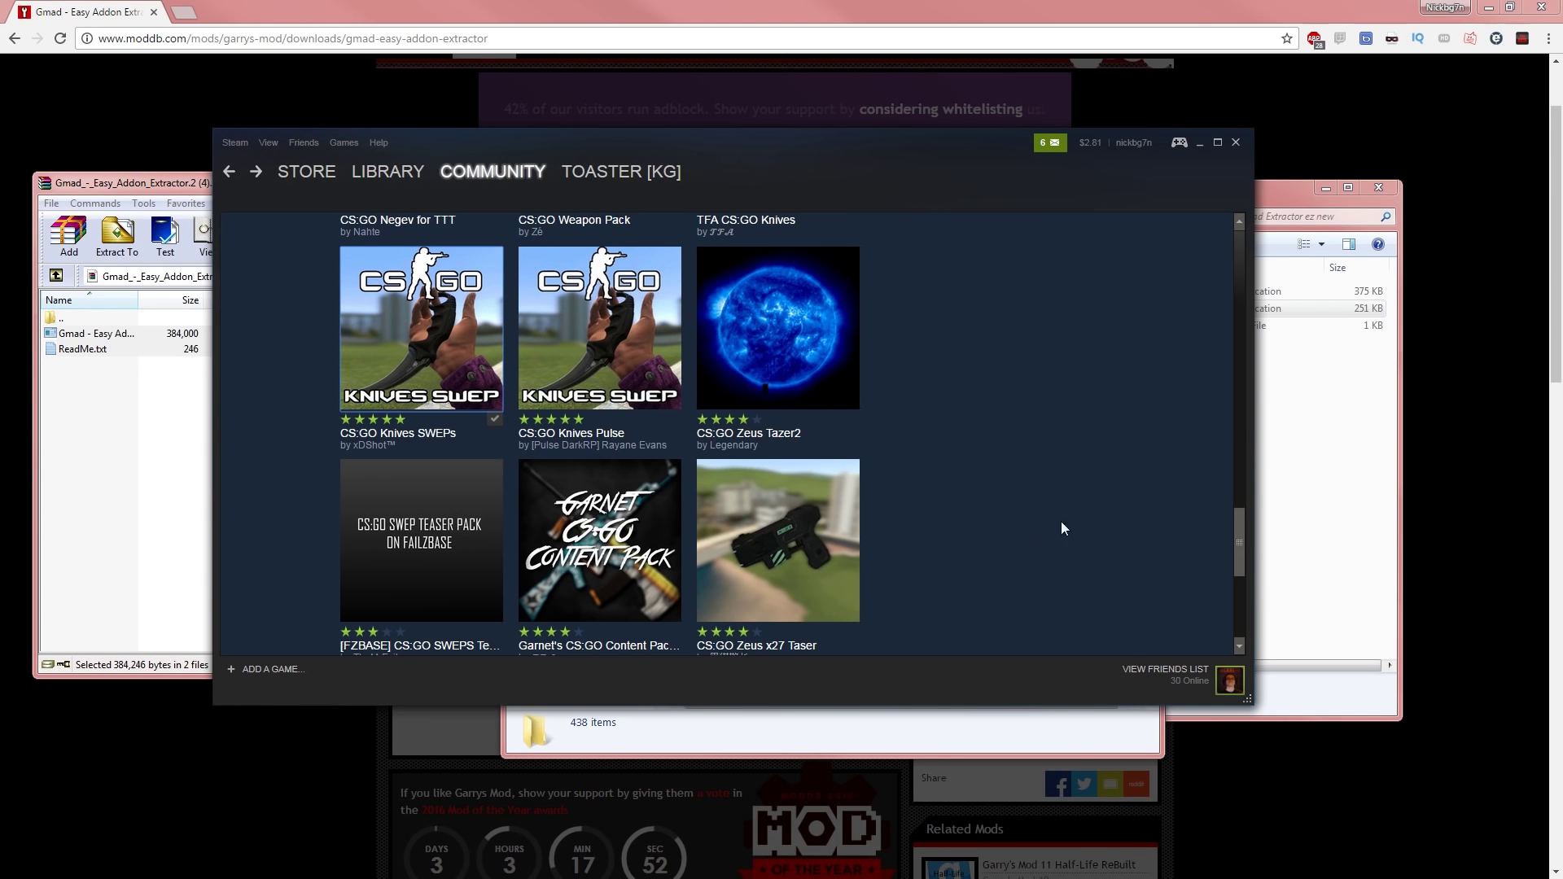
pyautogui.hotkey('alt', 'Right')
pyautogui.scroll(-5, 879, 504)
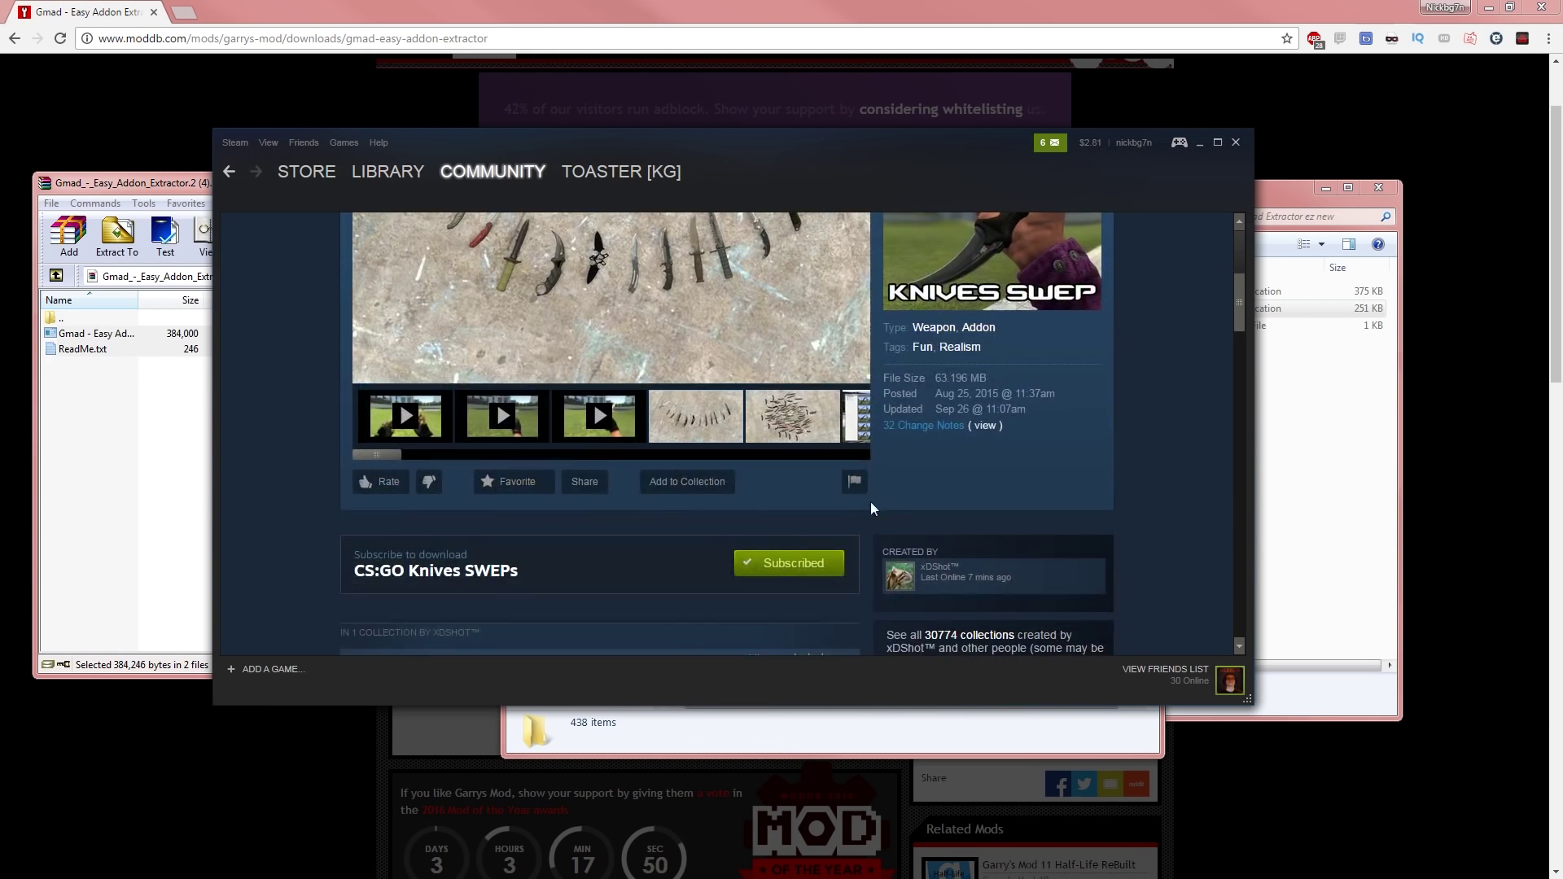
pyautogui.scroll(-2, 651, 373)
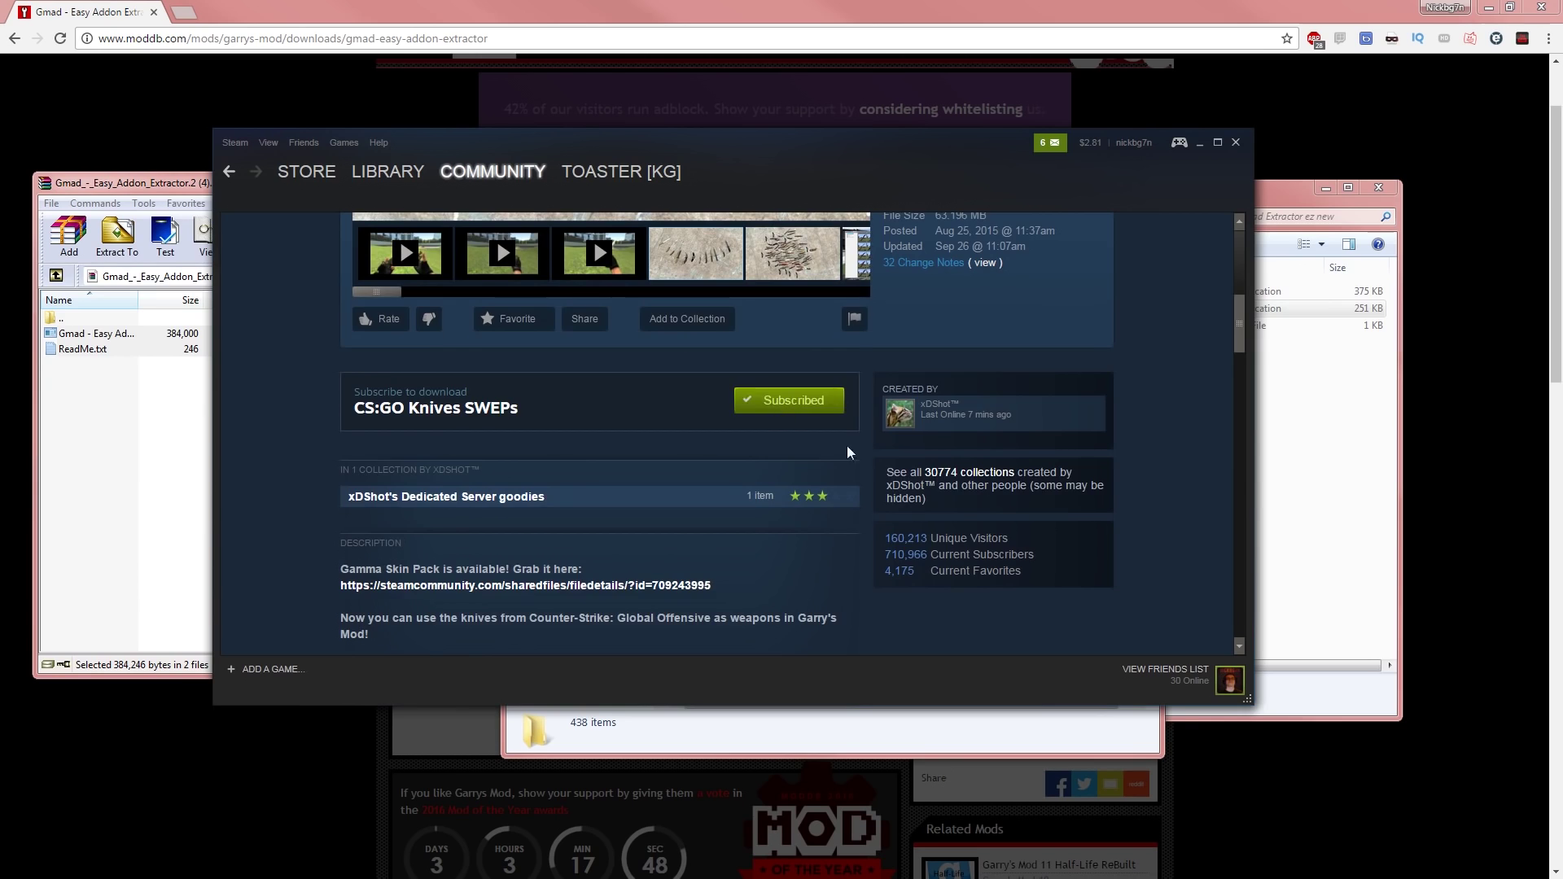
pyautogui.scroll(3, 993, 489)
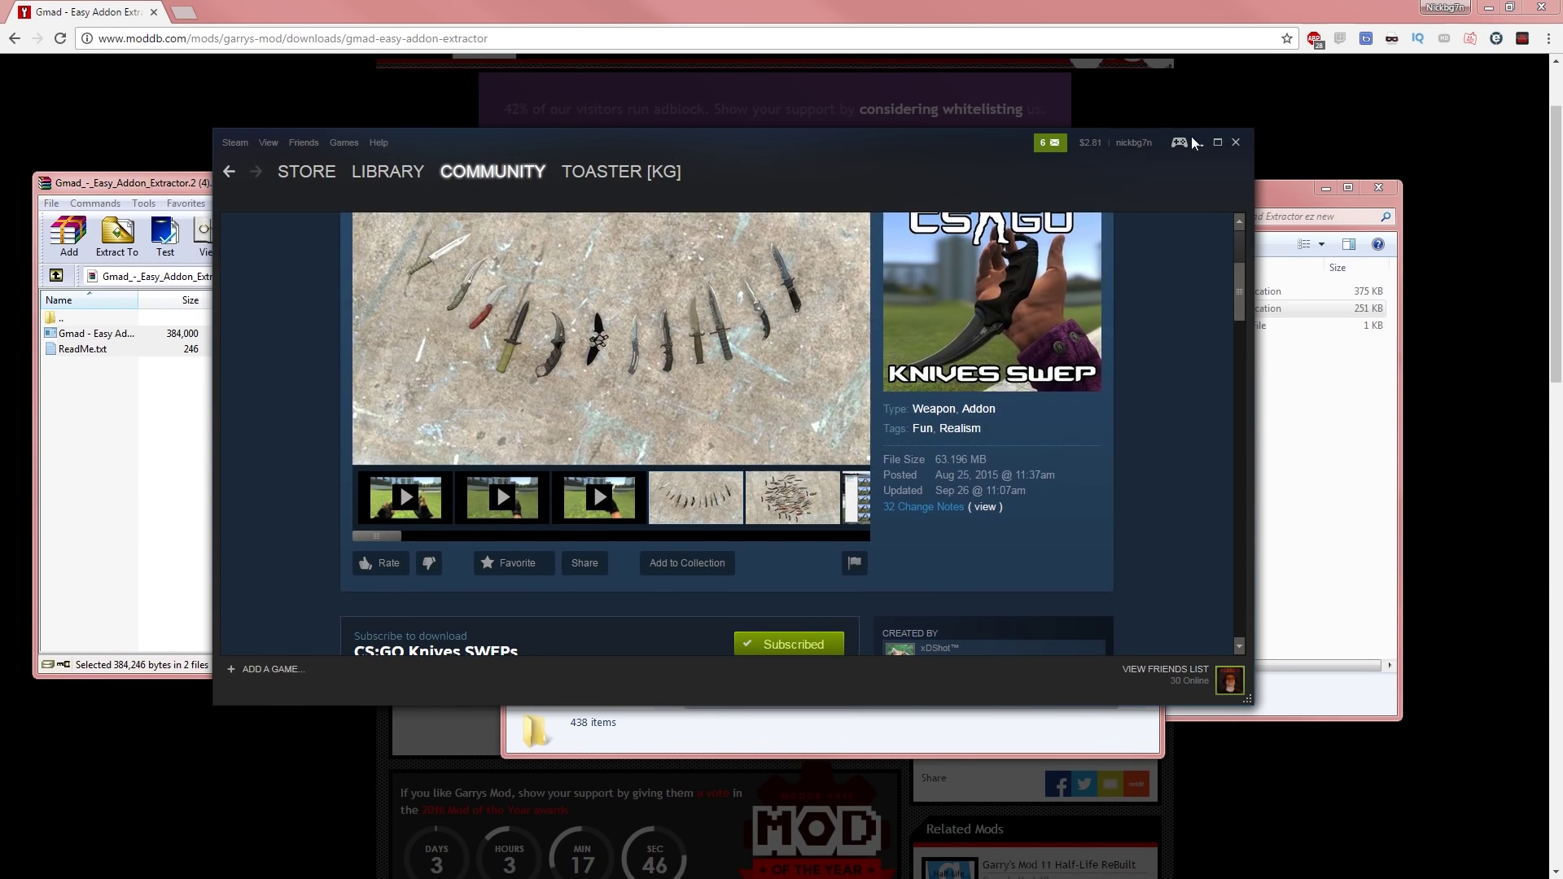
pyautogui.click(1196, 143)
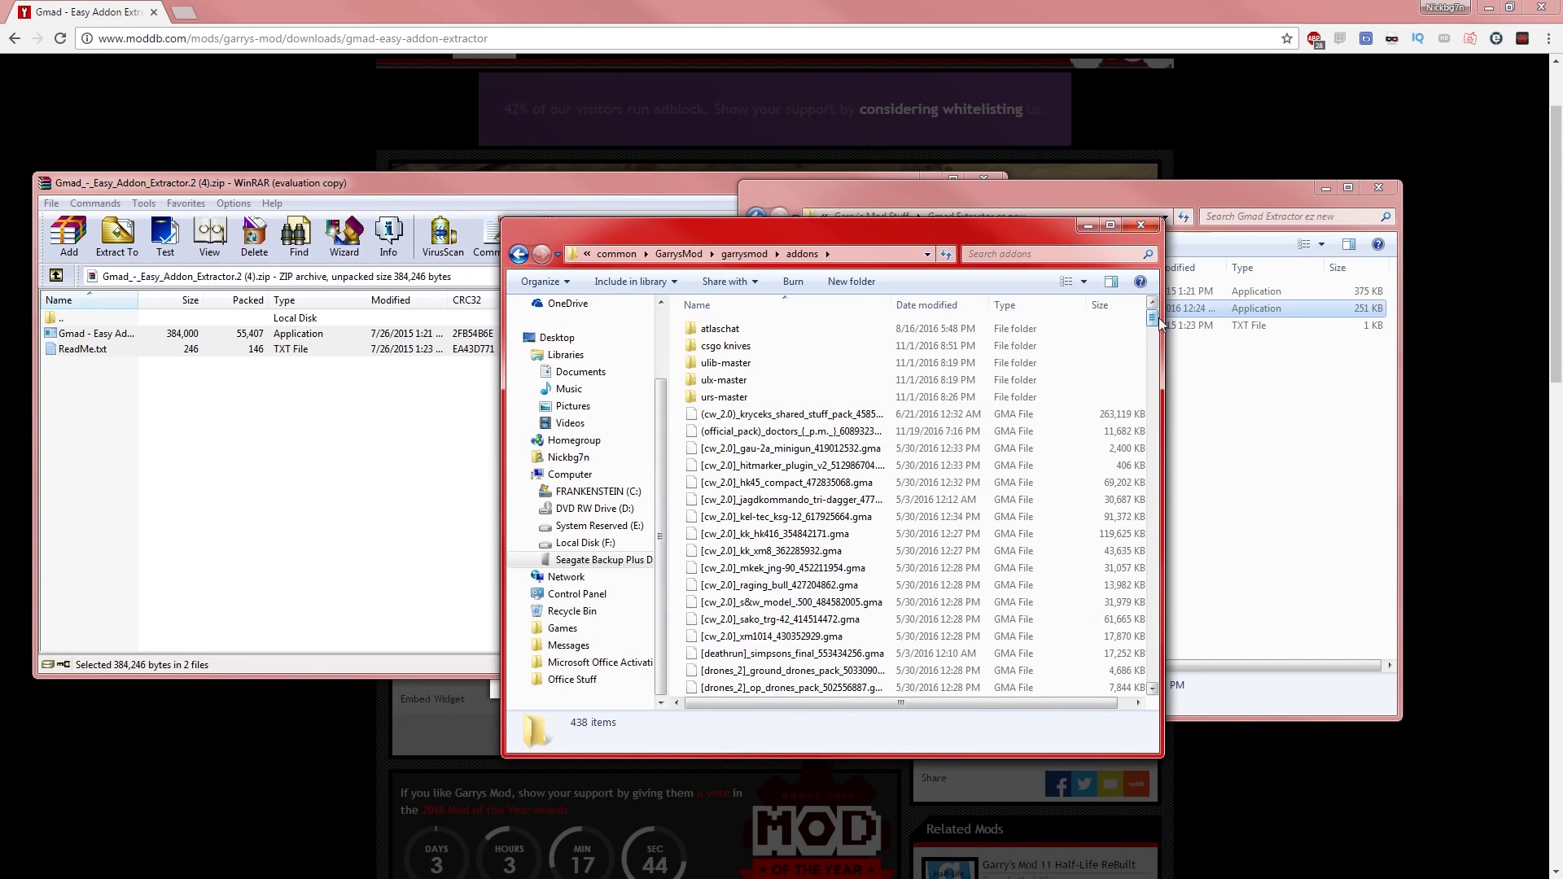
# Copy csgo_knives_sweps_506283460.gma (278 MB) into Gmad Extractor ez new and minimise the addons window
pyautogui.scroll(-15, 828, 513)
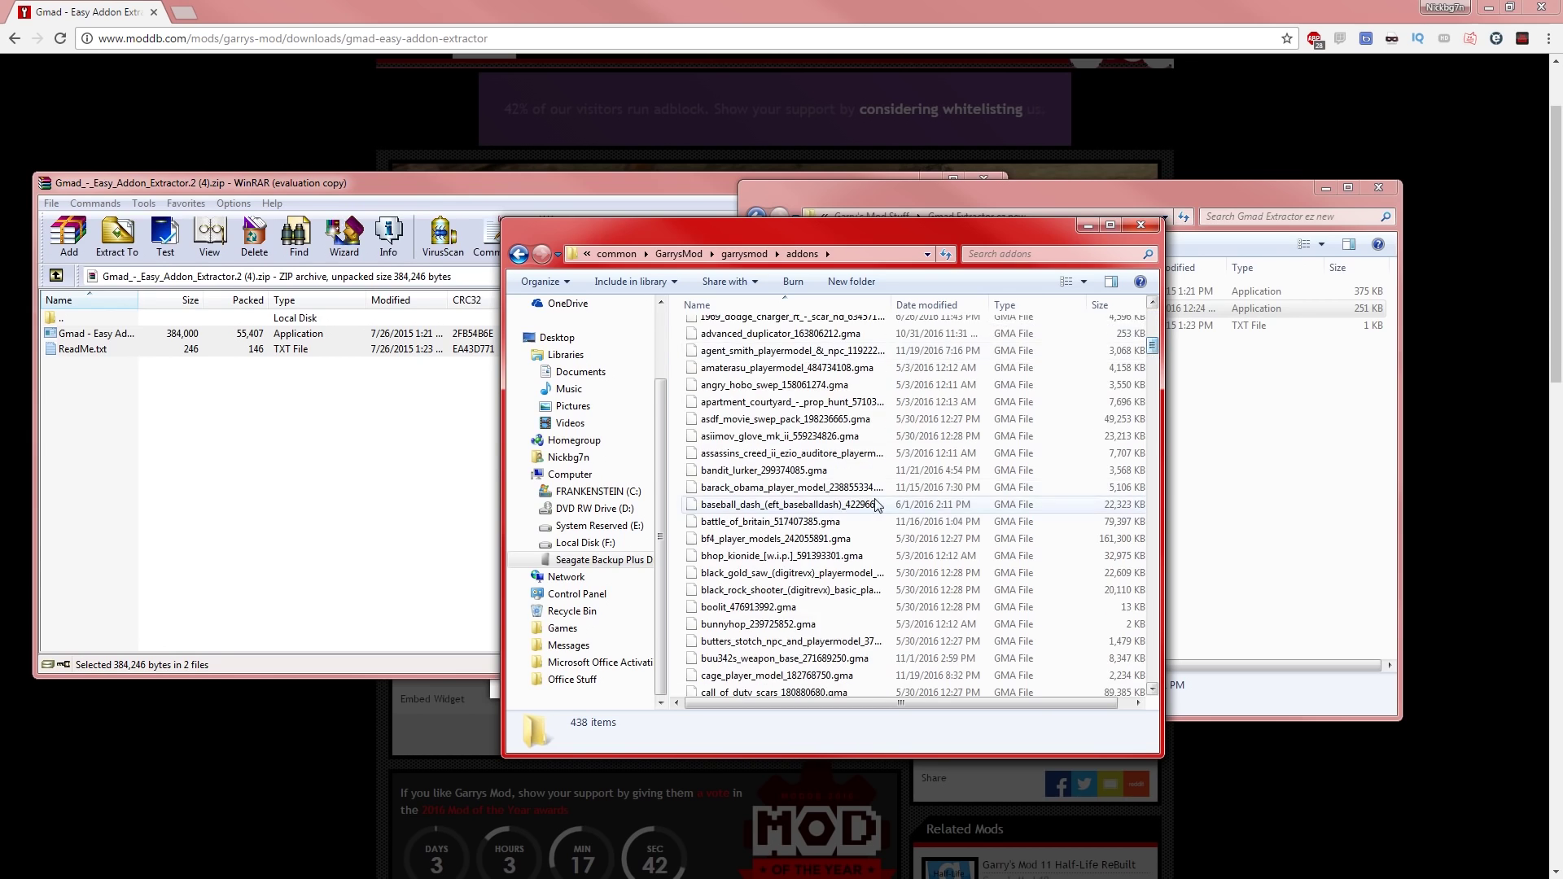
pyautogui.scroll(-5, 719, 621)
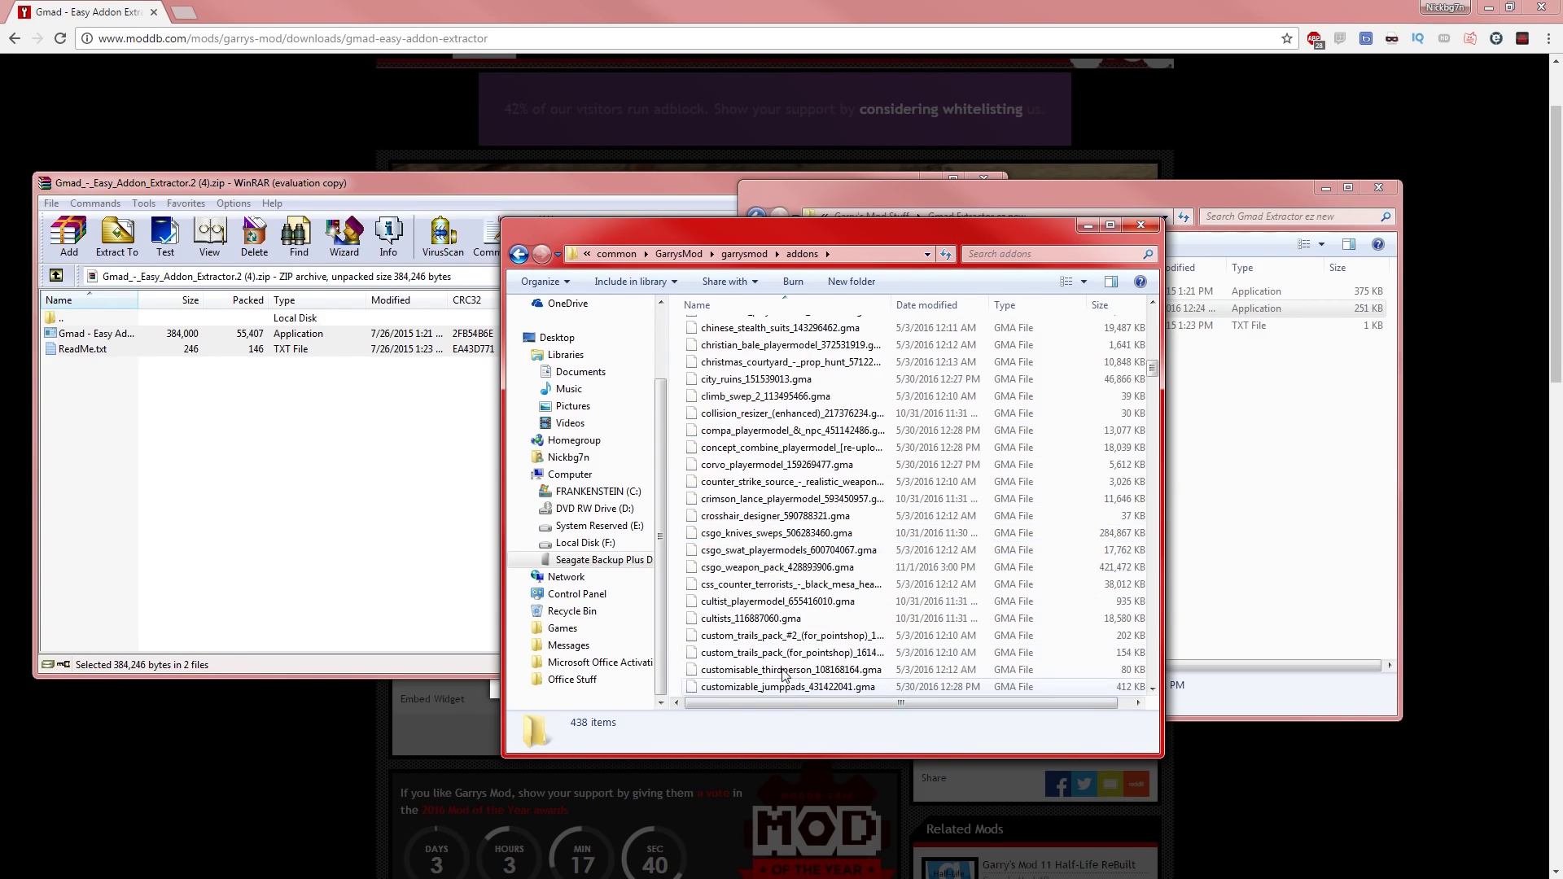
pyautogui.click(720, 533)
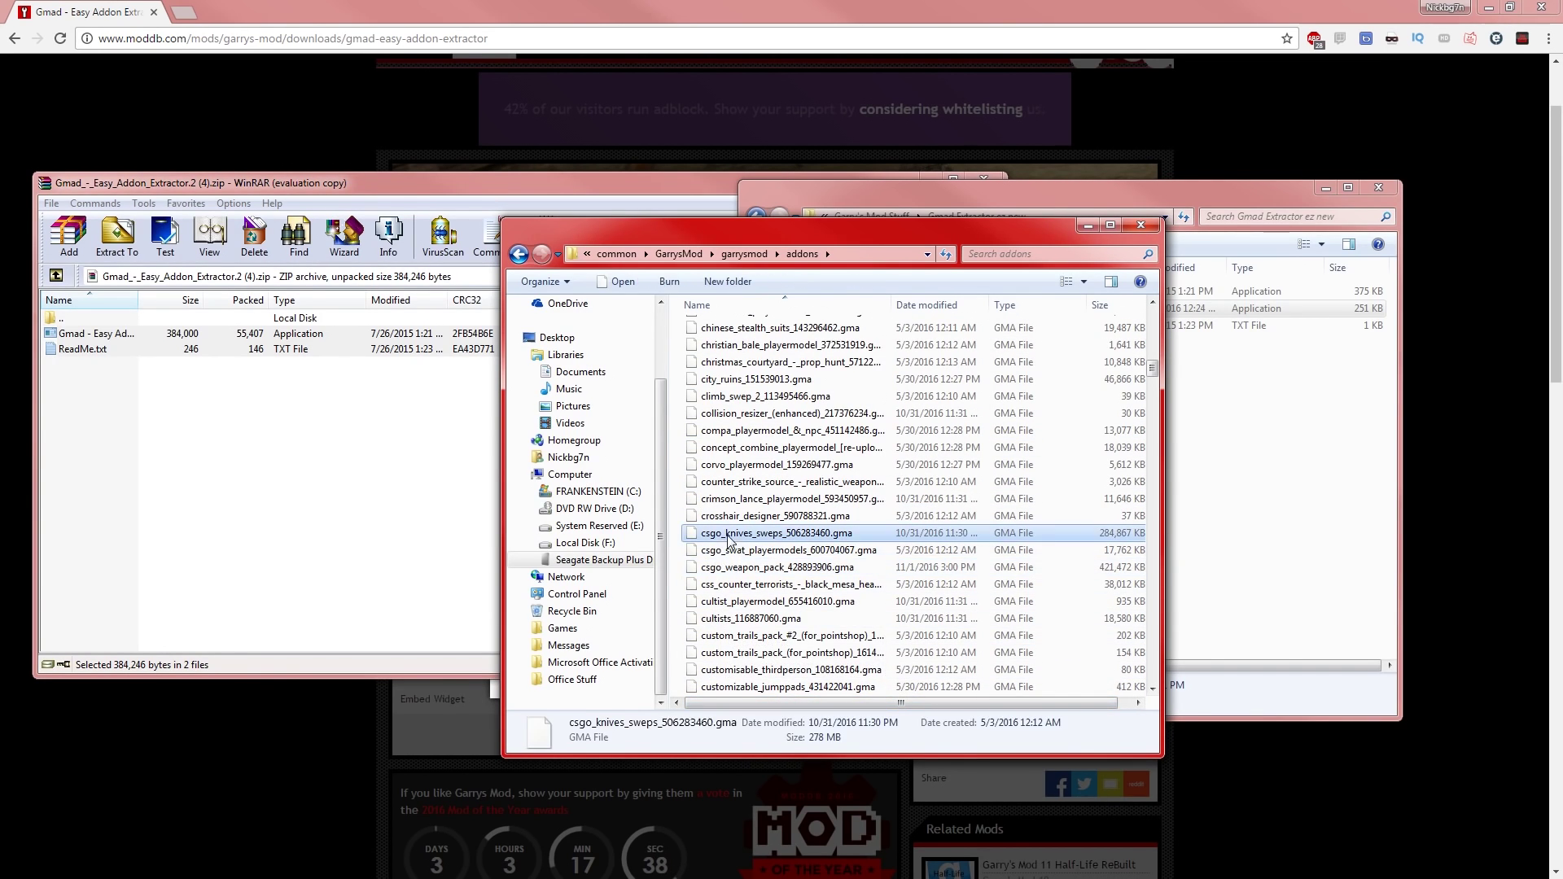
pyautogui.moveTo(963, 228); pyautogui.dragTo(567, 179)
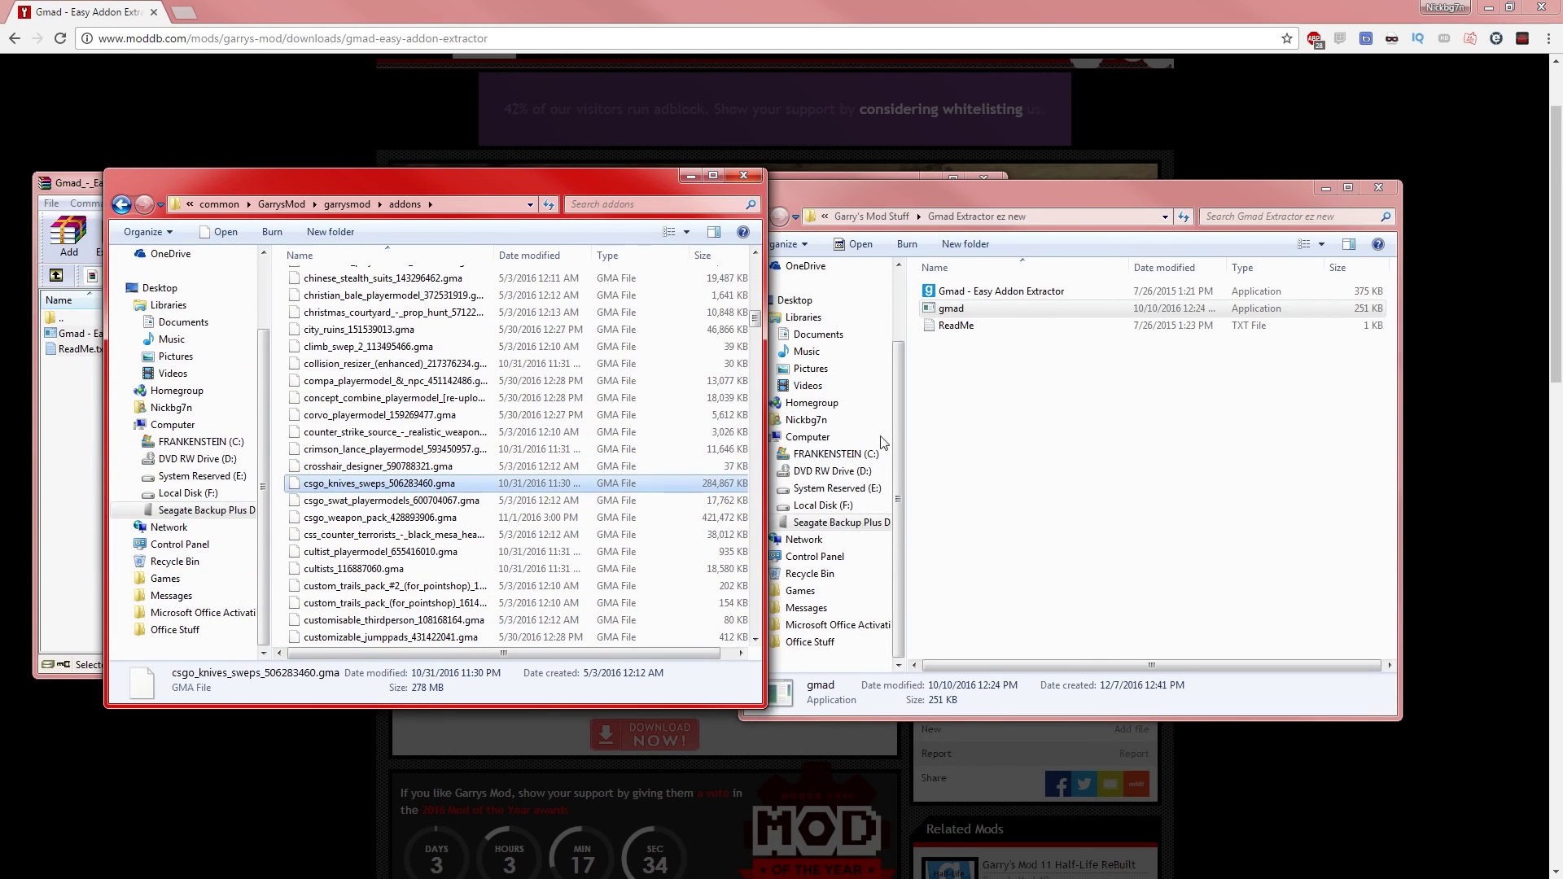
pyautogui.click(976, 393)
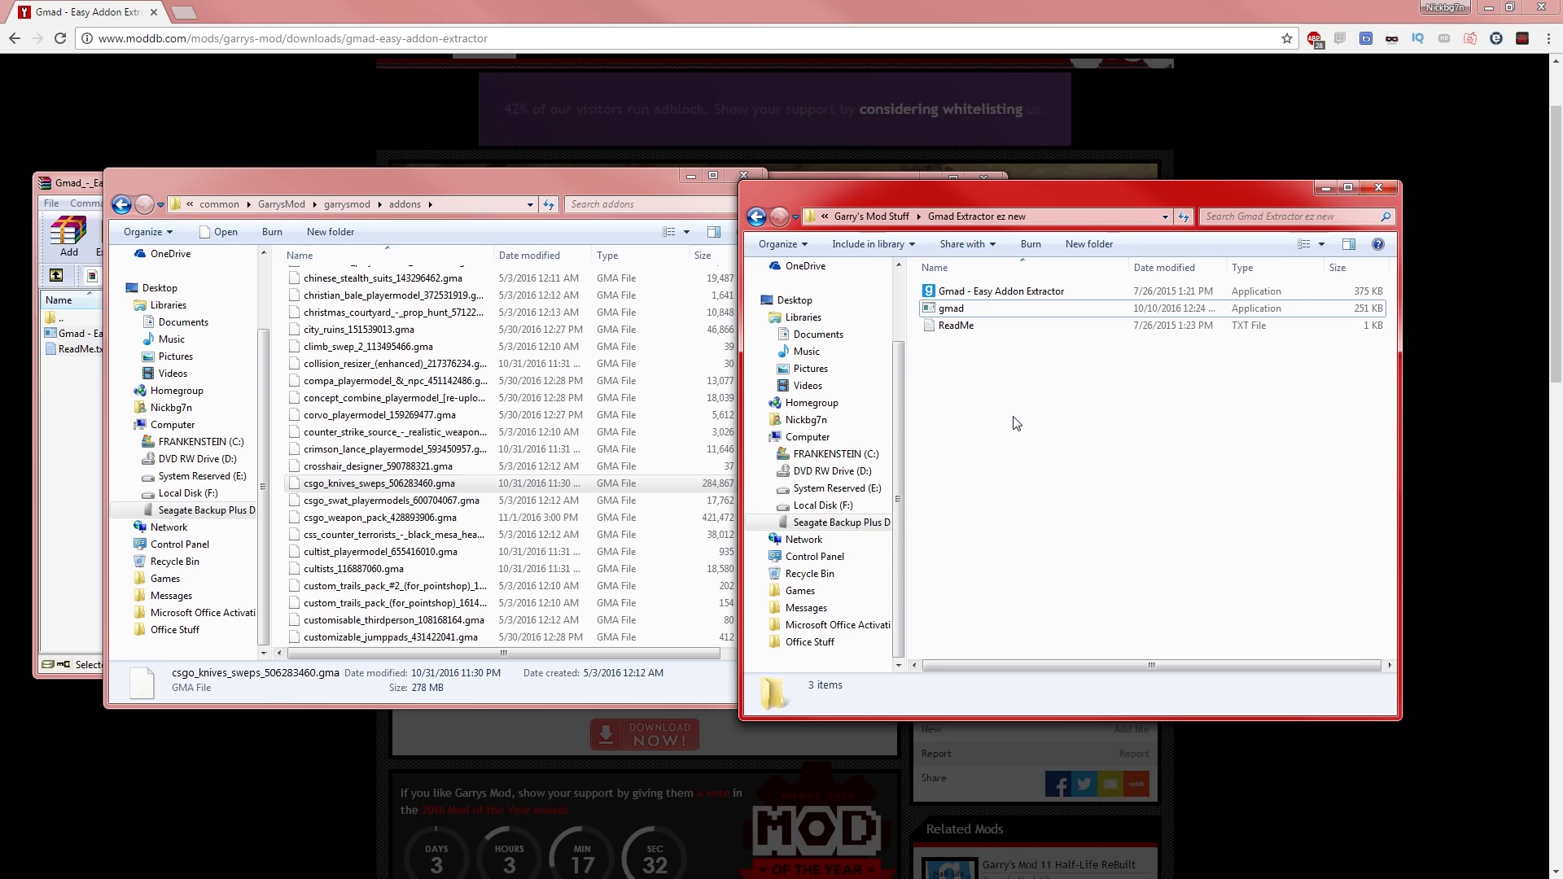
pyautogui.hotkey('ctrl', 'v')
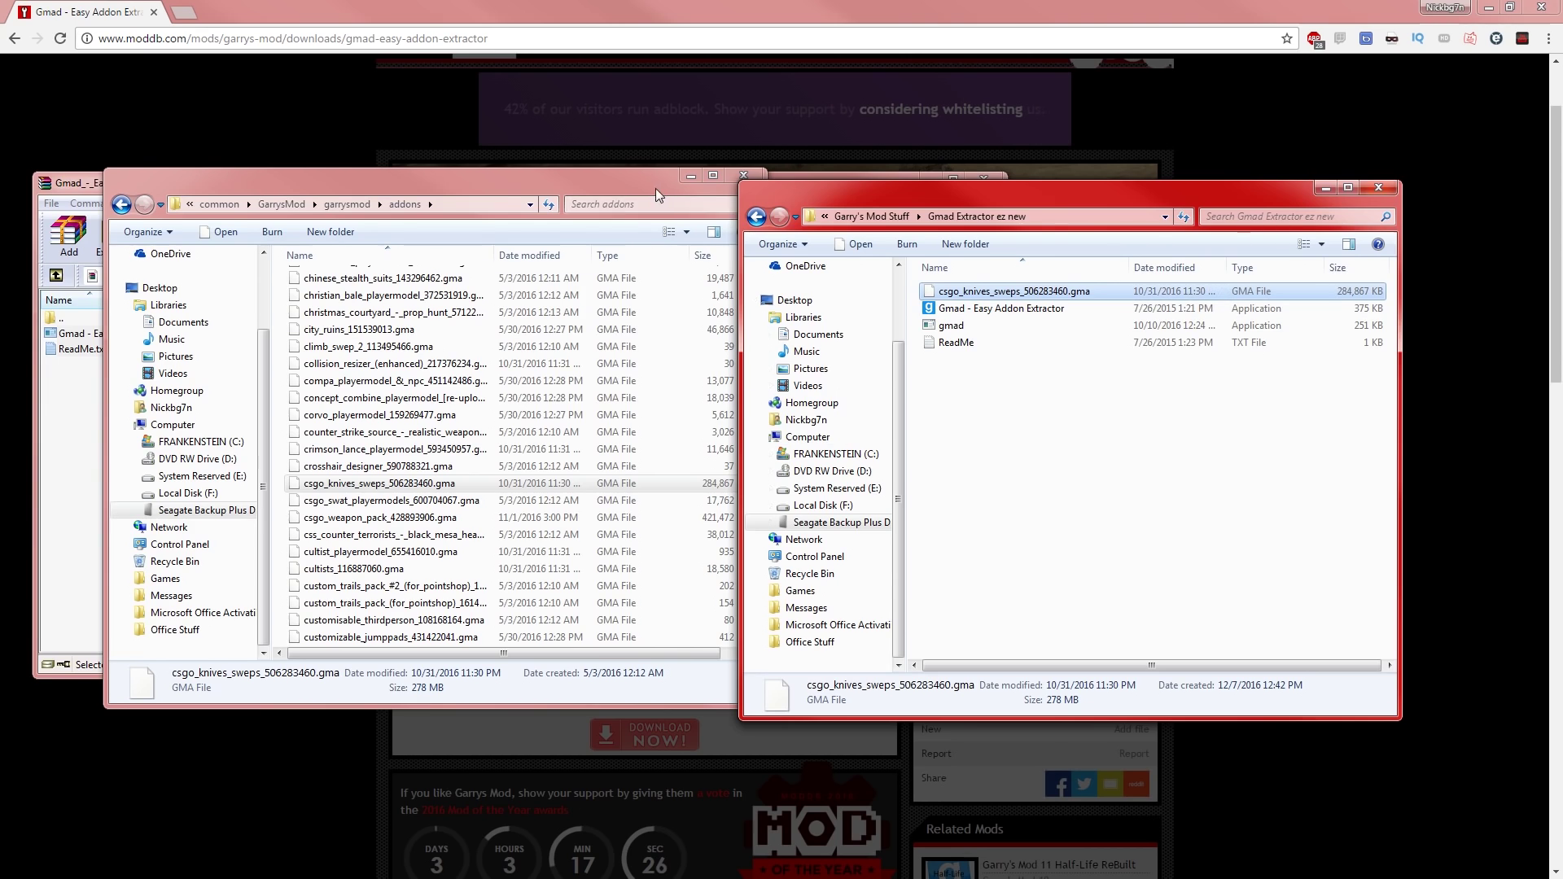
pyautogui.moveTo(656, 189); pyautogui.dragTo(605, 214)
pyautogui.click(637, 202)
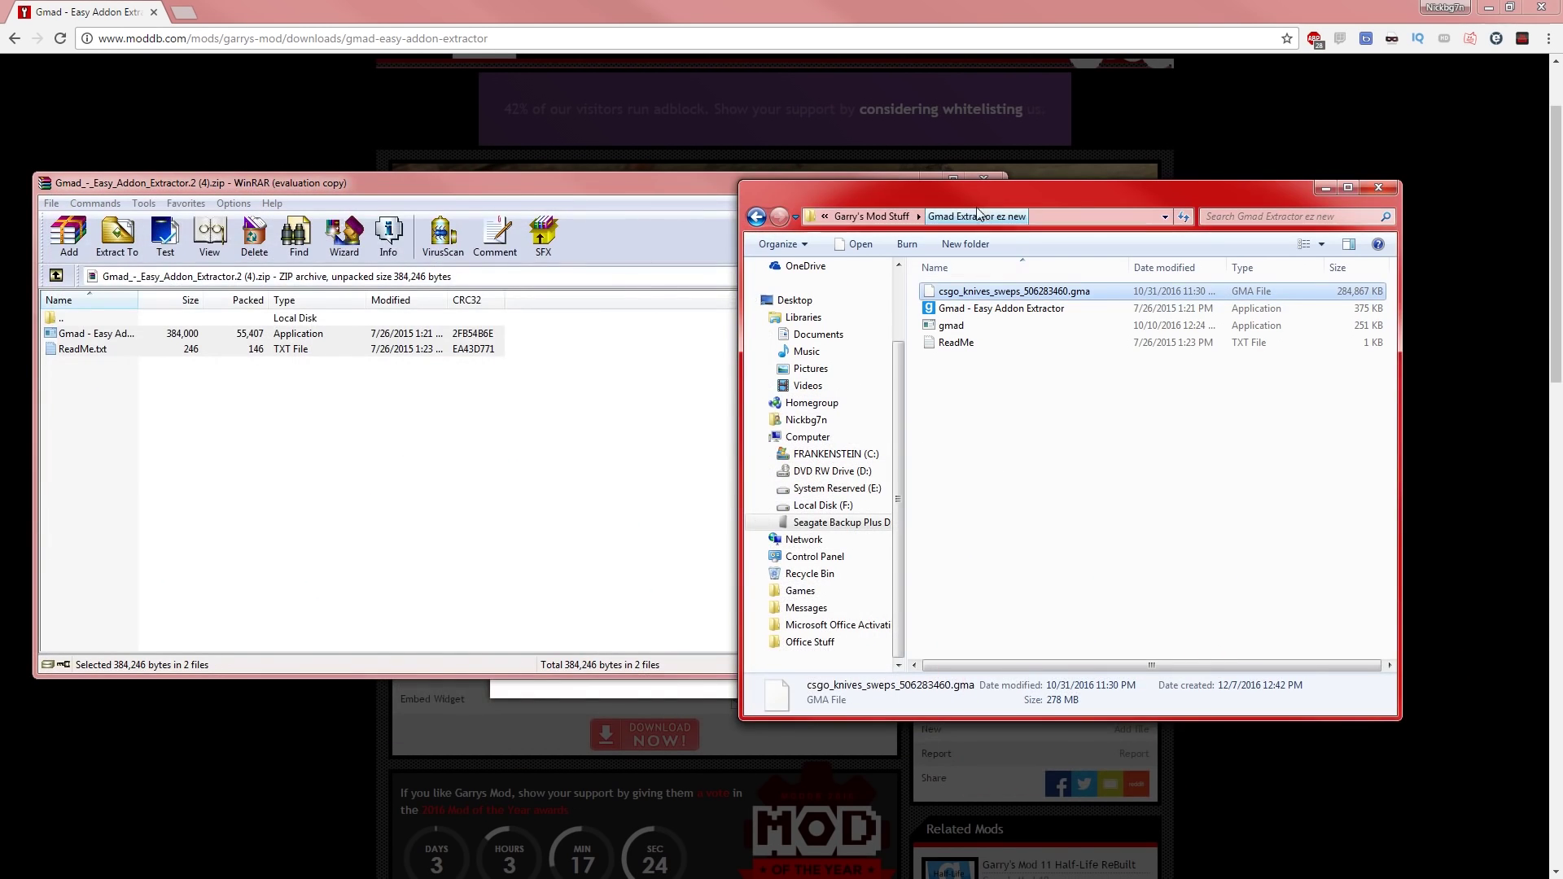
pyautogui.moveTo(990, 195); pyautogui.dragTo(796, 188)
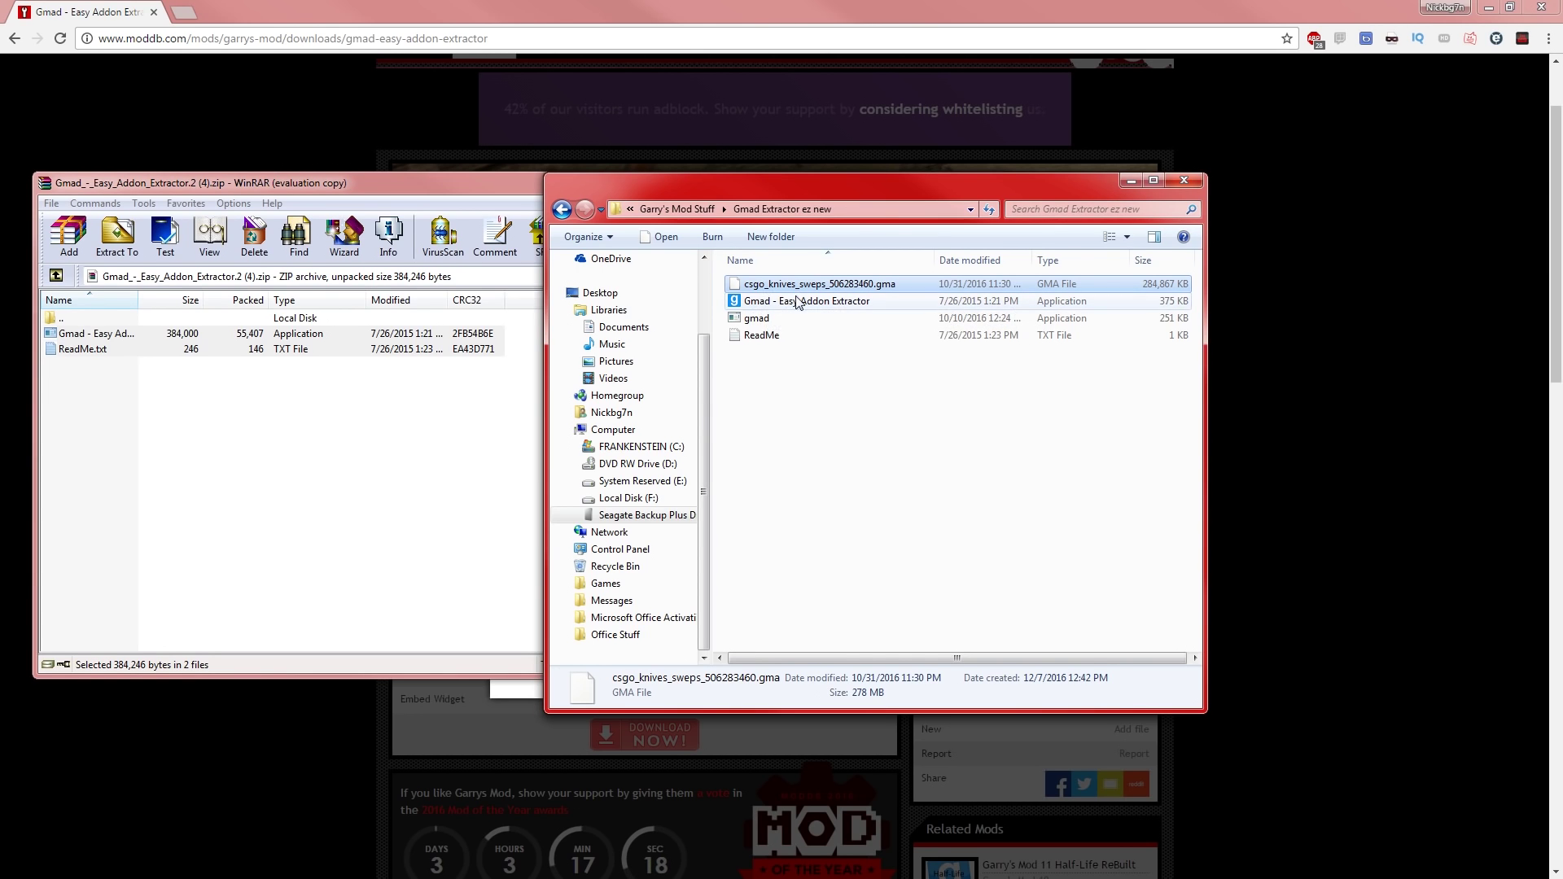
# Run Gmad - Easy Addon Extractor.exe past the Security Warning until its console reports 'Finished!'
pyautogui.doubleClick(841, 302)
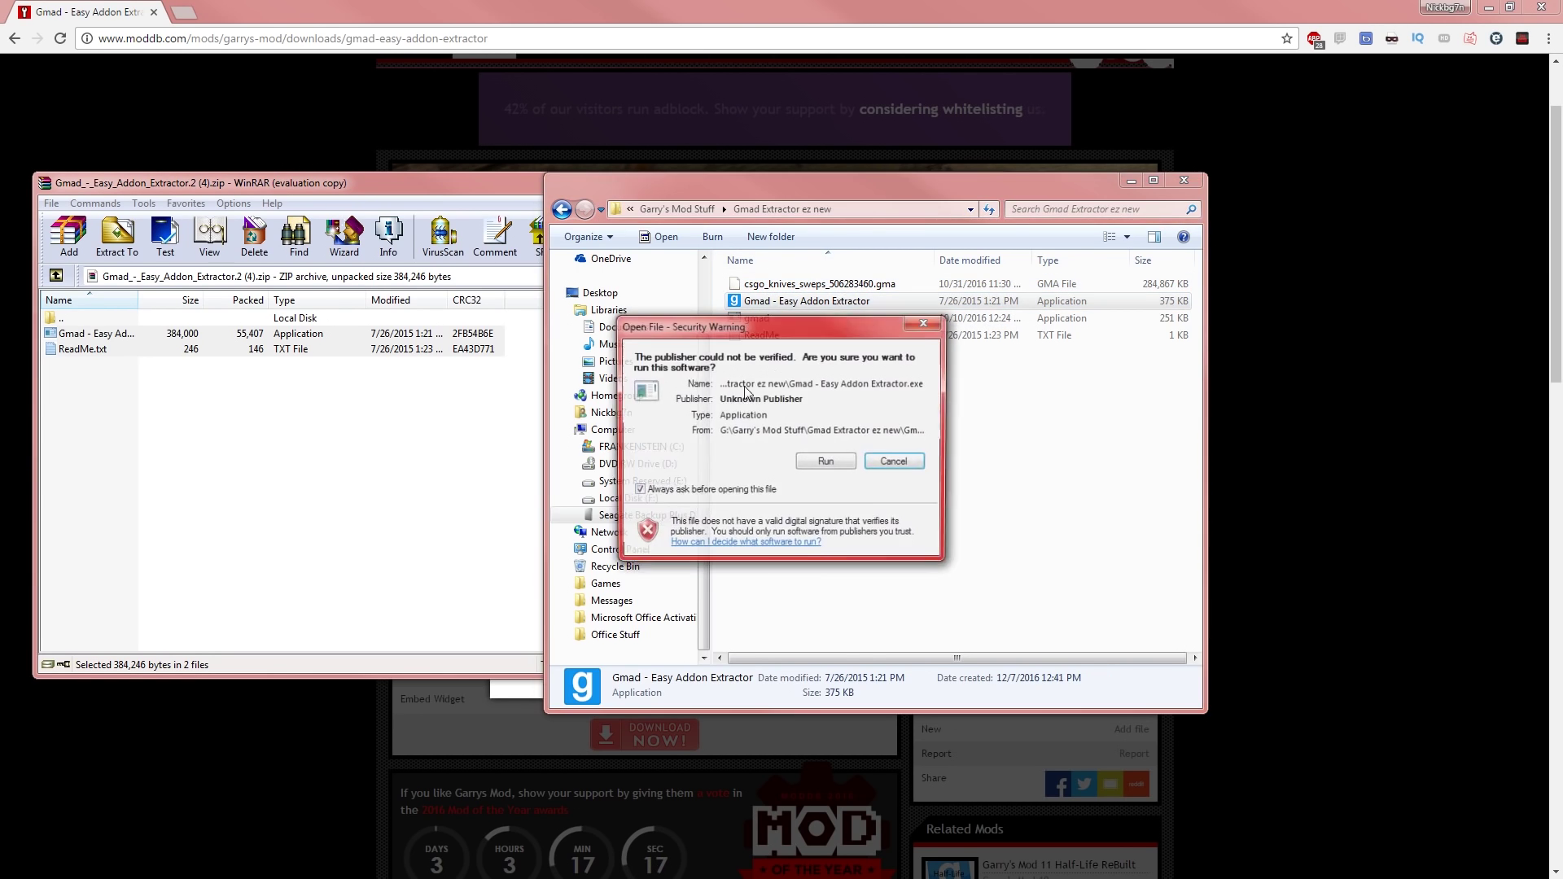
pyautogui.click(824, 463)
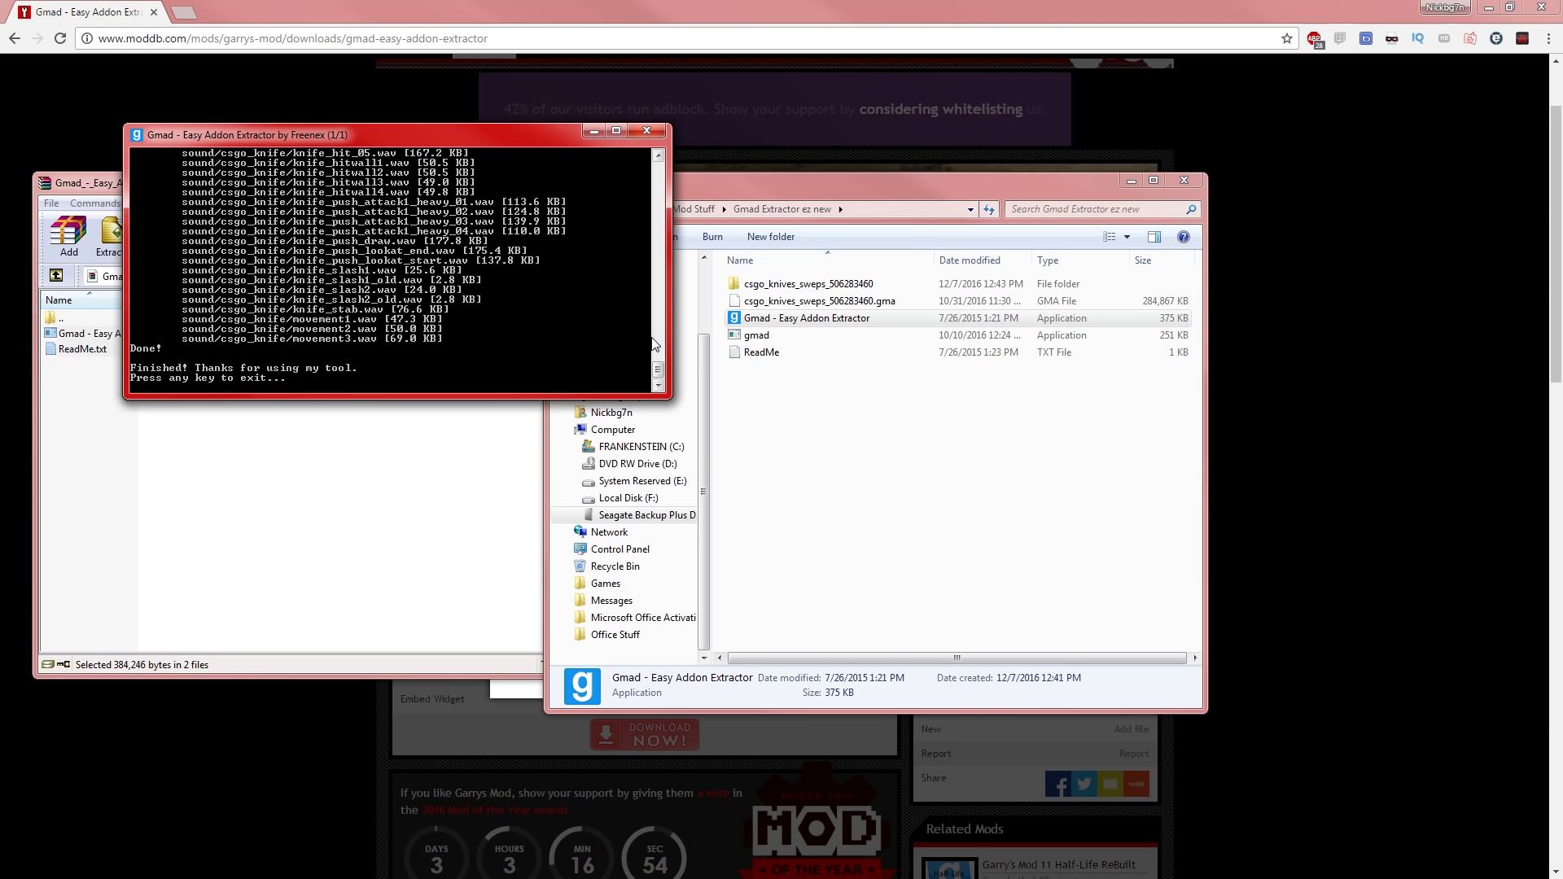
pyautogui.moveTo(656, 369); pyautogui.dragTo(653, 405)
# Close the console, browse csgo_knives_sweps_506283460 into lua > weapons, then go back
pyautogui.press('Return')
pyautogui.doubleClick(856, 284)
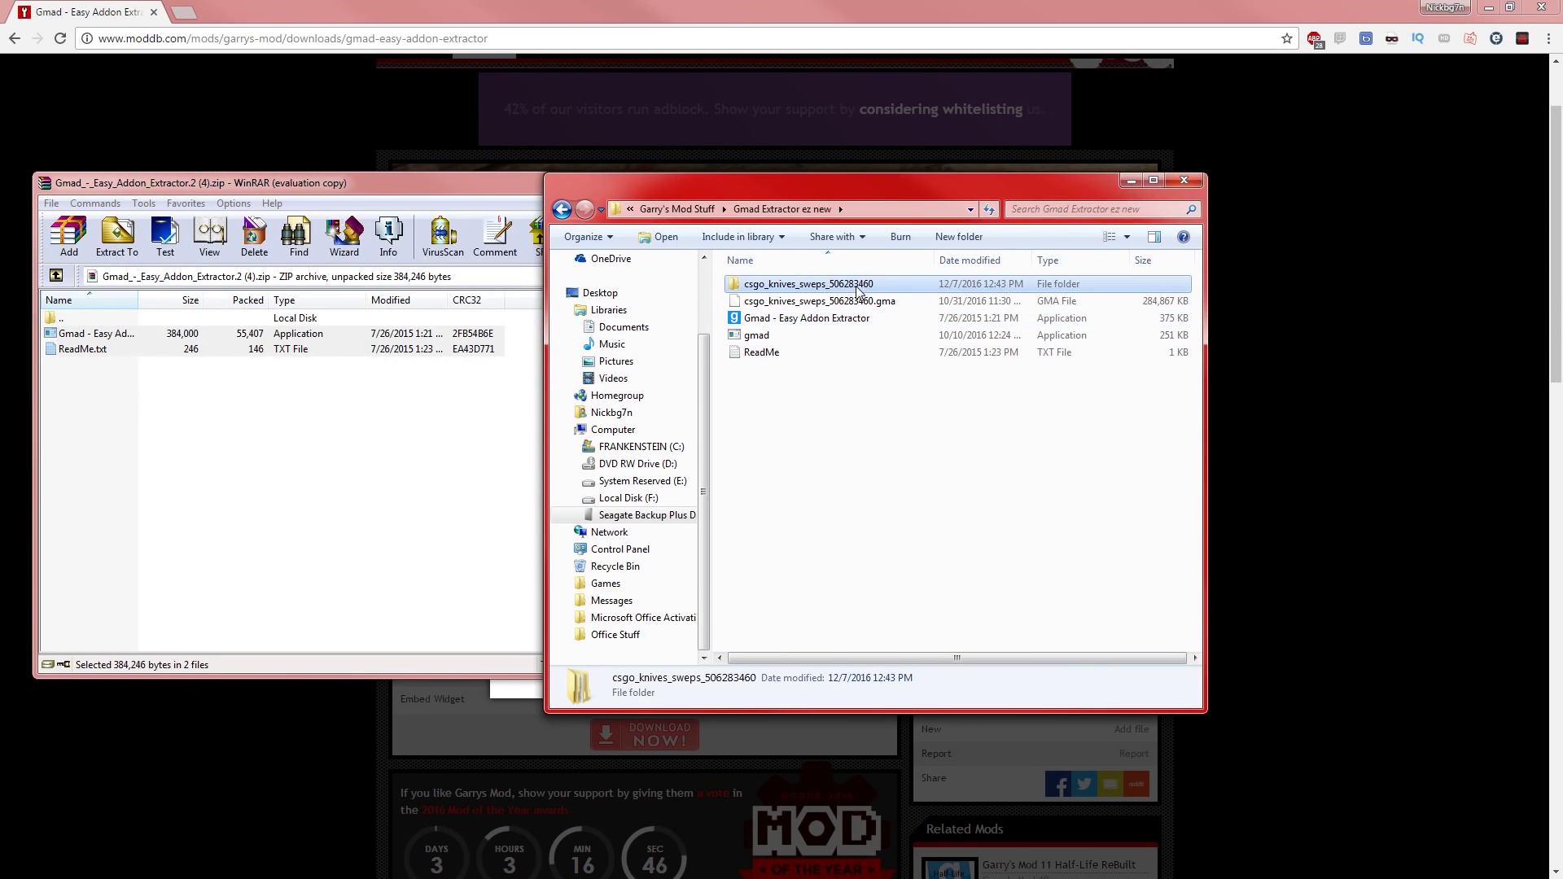
pyautogui.doubleClick(782, 285)
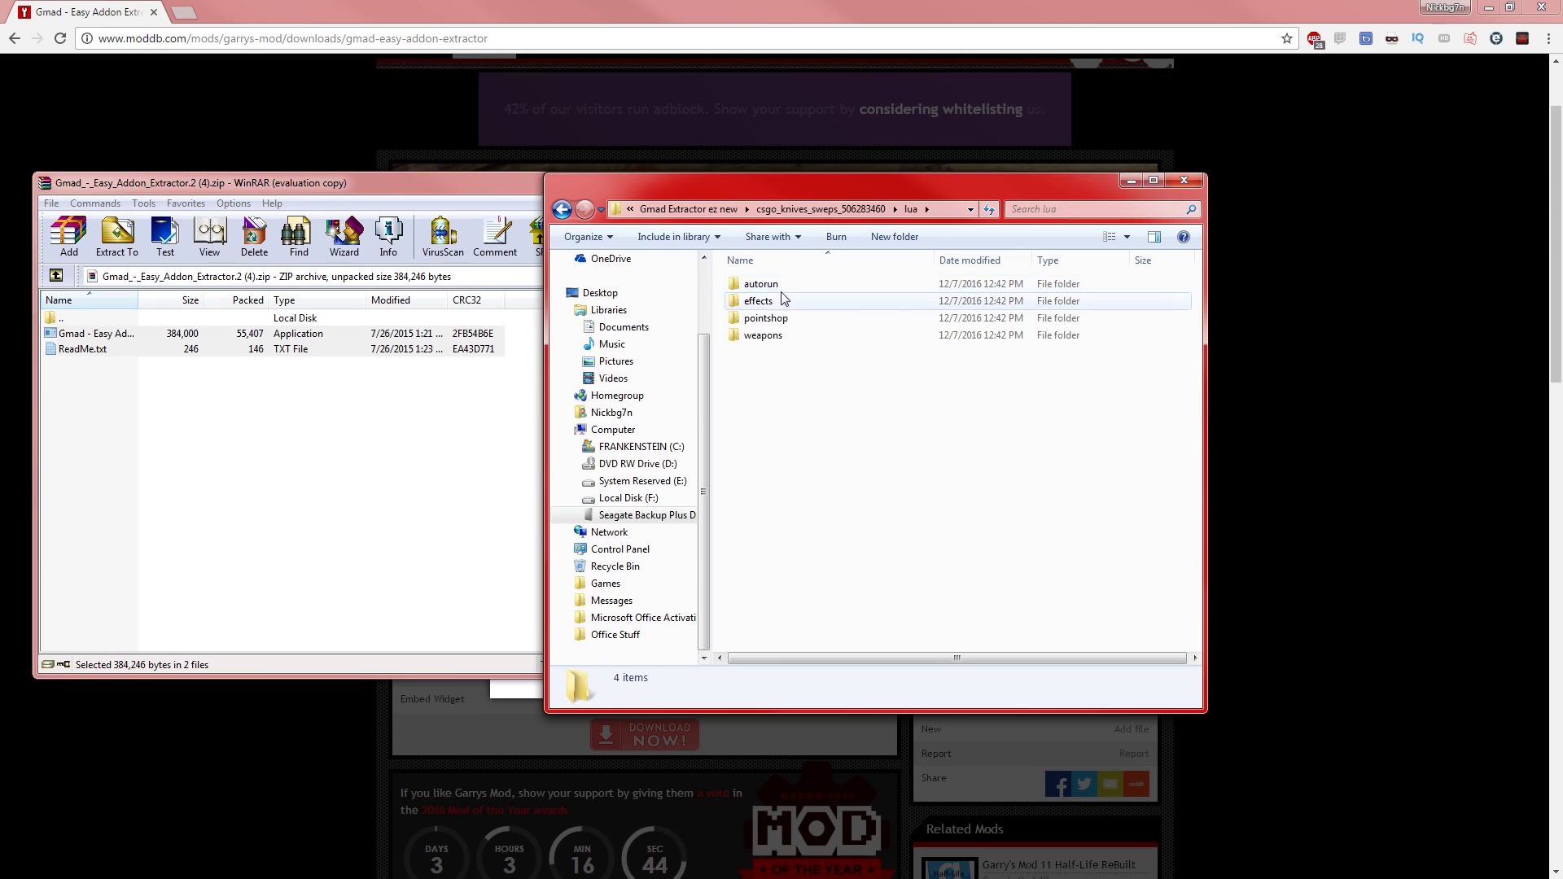
pyautogui.doubleClick(768, 314)
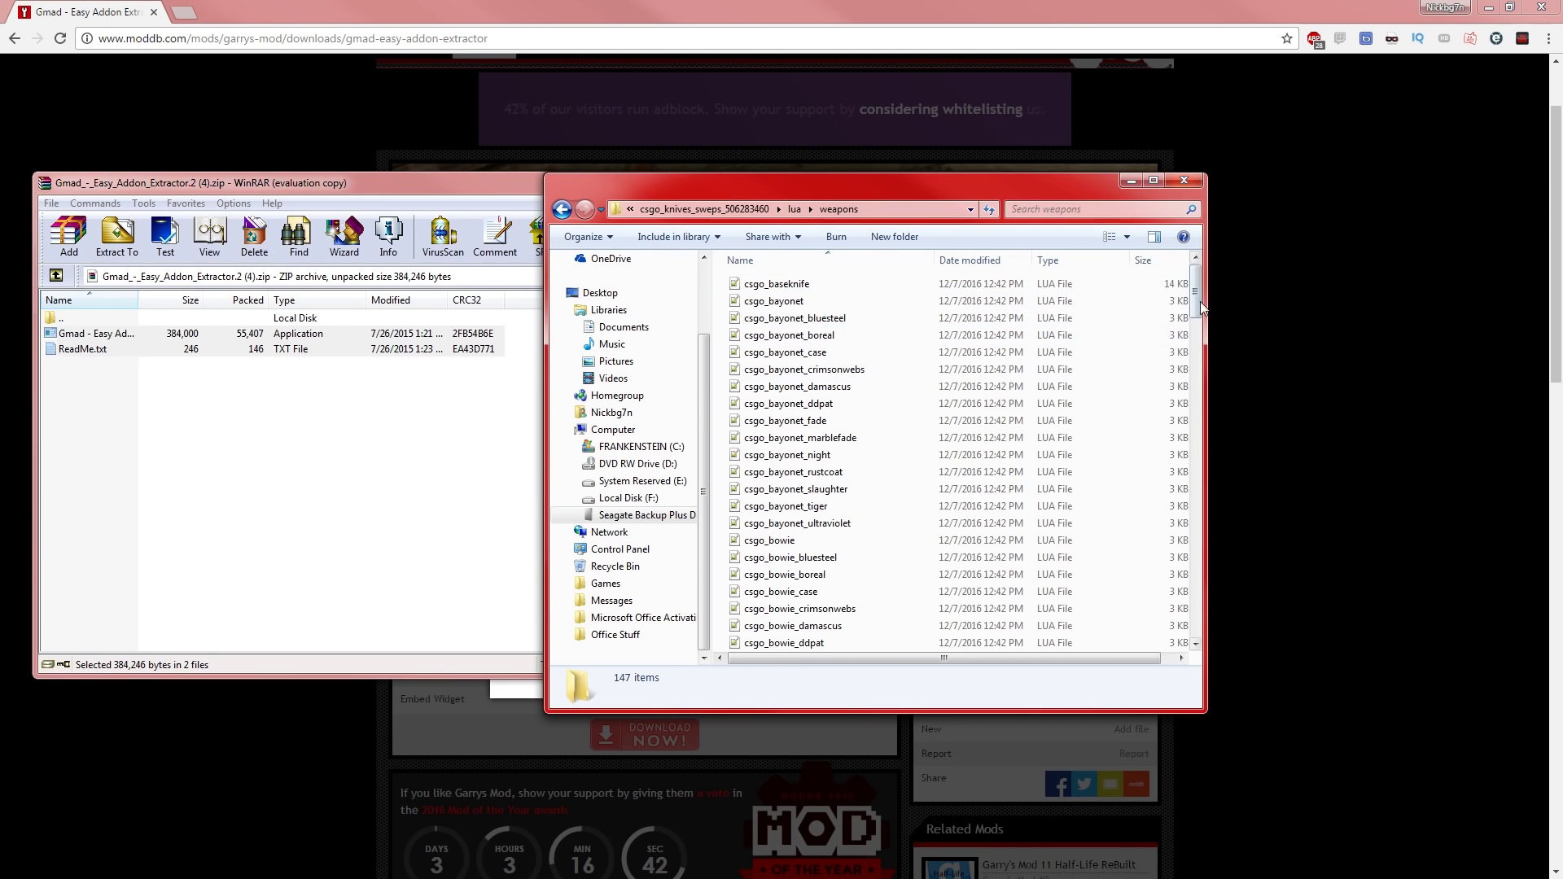
pyautogui.moveTo(1200, 301); pyautogui.dragTo(1214, 652)
pyautogui.click(563, 210)
pyautogui.click(563, 210)
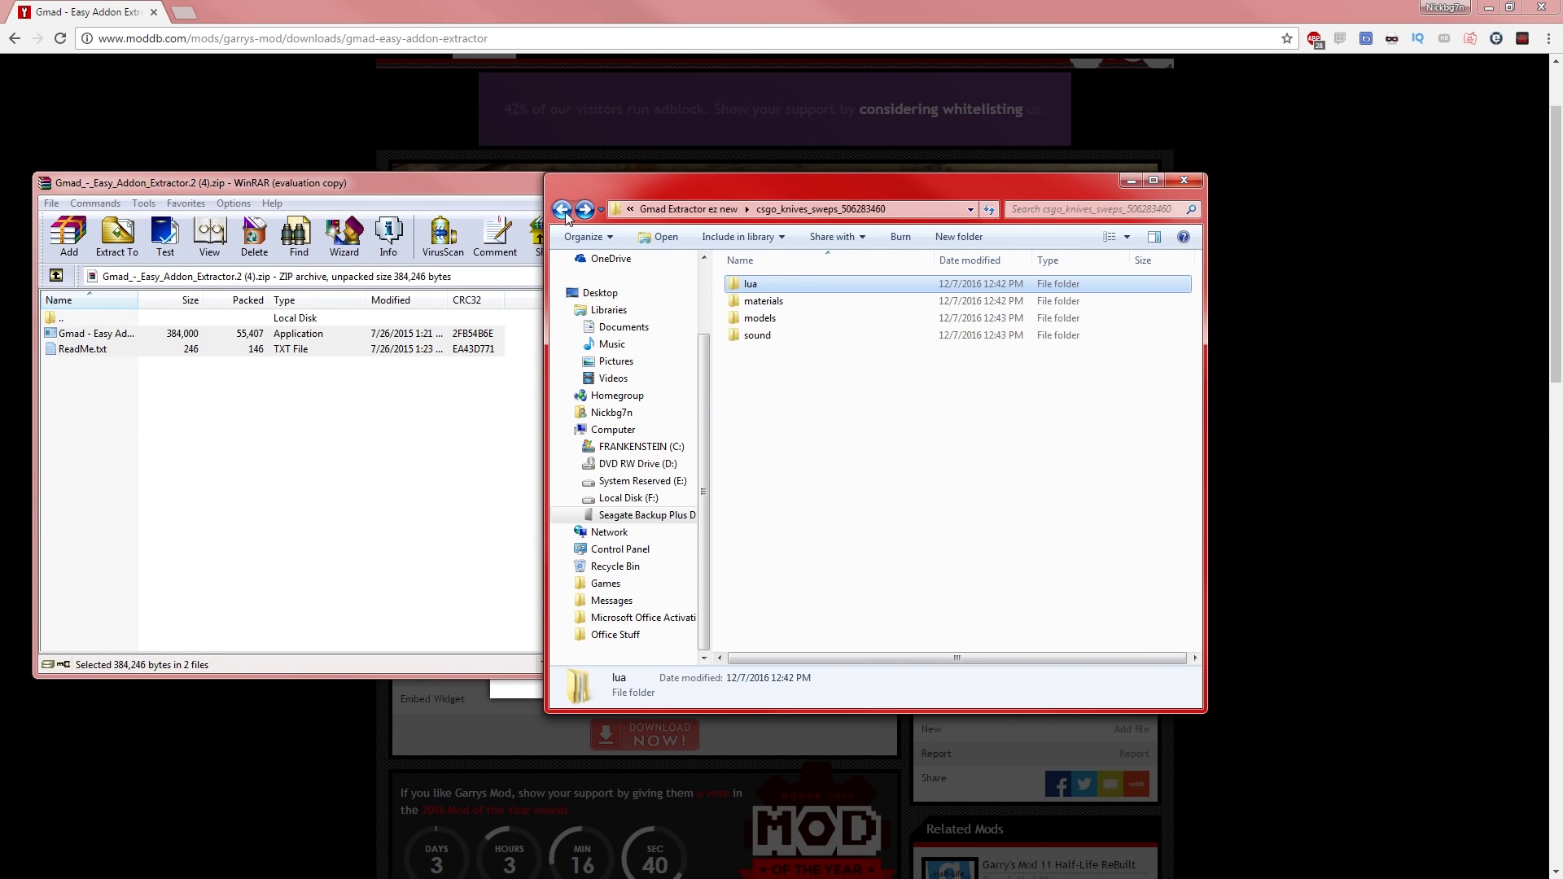
pyautogui.click(562, 210)
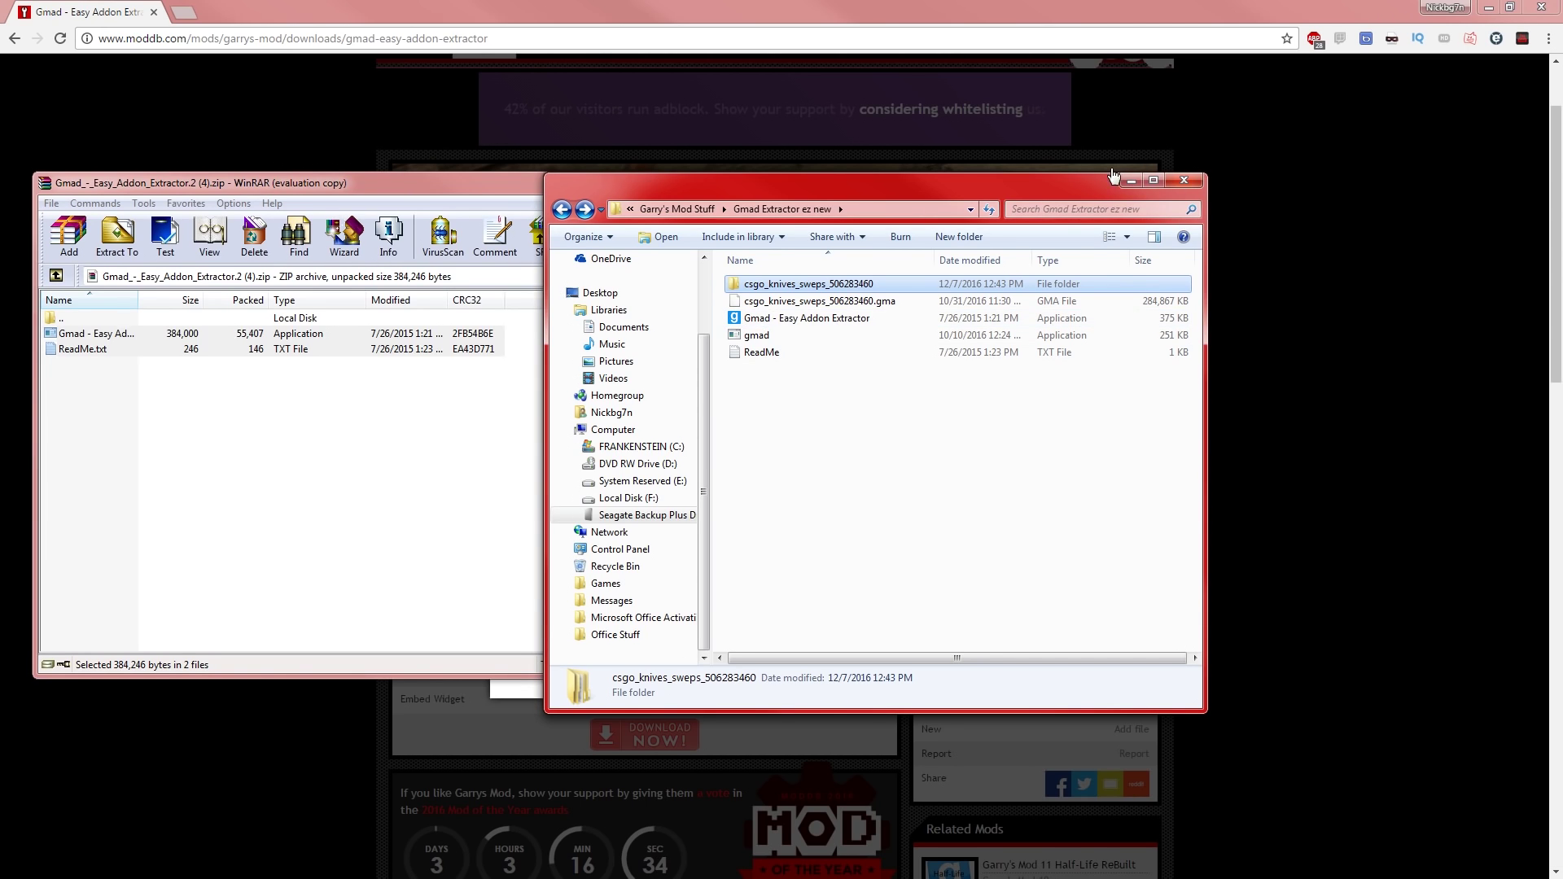
pyautogui.moveTo(1113, 175)
pyautogui.mouseDown()
pyautogui.moveTo(1111, 273)
pyautogui.moveTo(1113, 175)
pyautogui.mouseUp()
pyautogui.moveTo(1071, 184); pyautogui.dragTo(1049, 180)
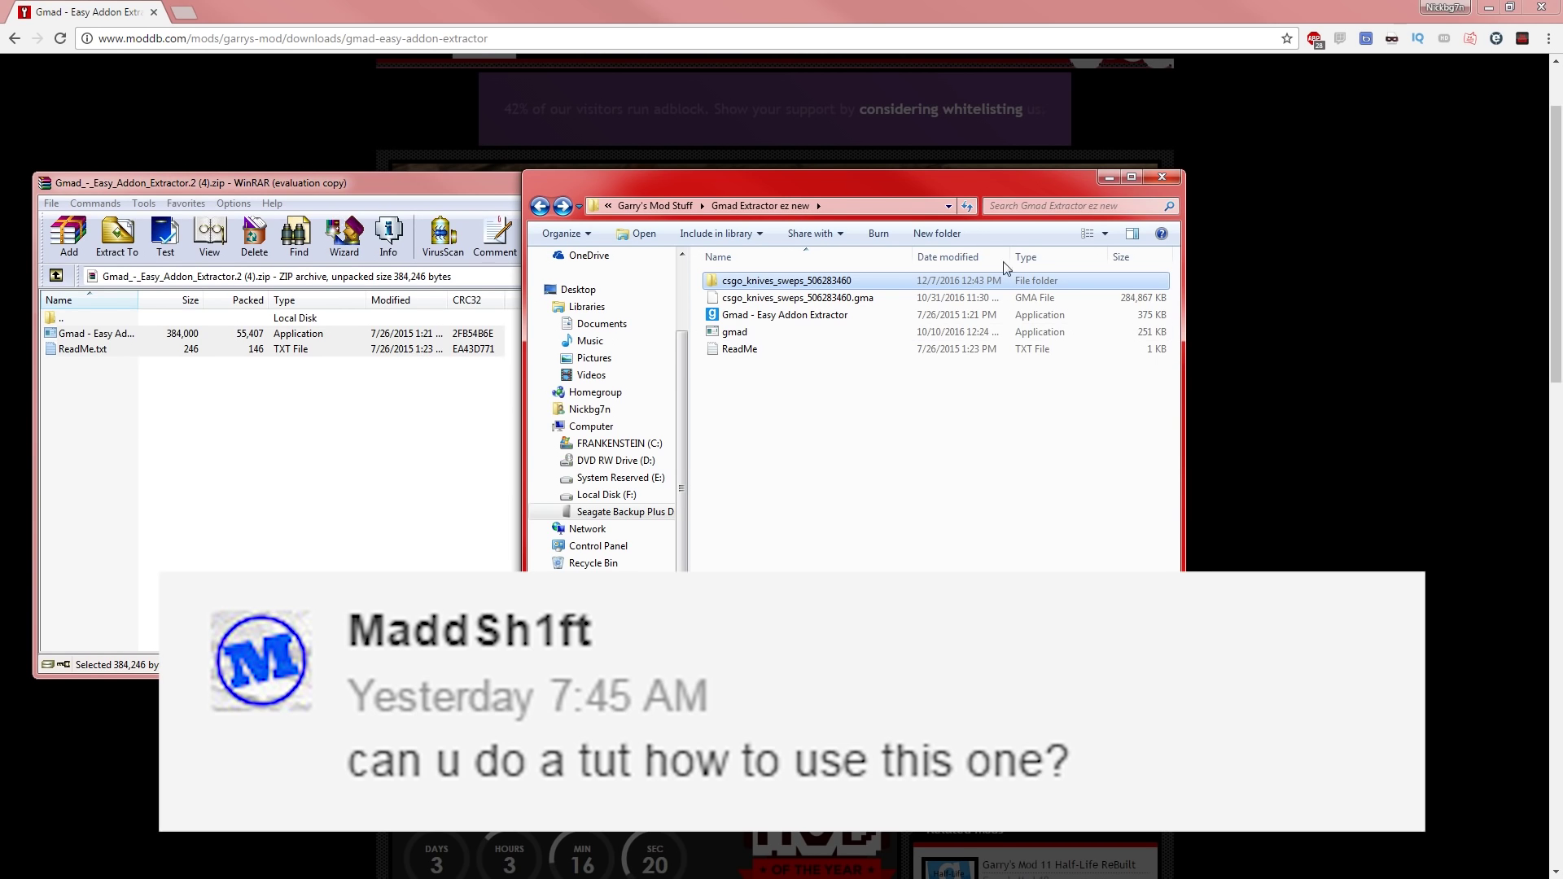
pyautogui.moveTo(990, 182); pyautogui.dragTo(994, 186)
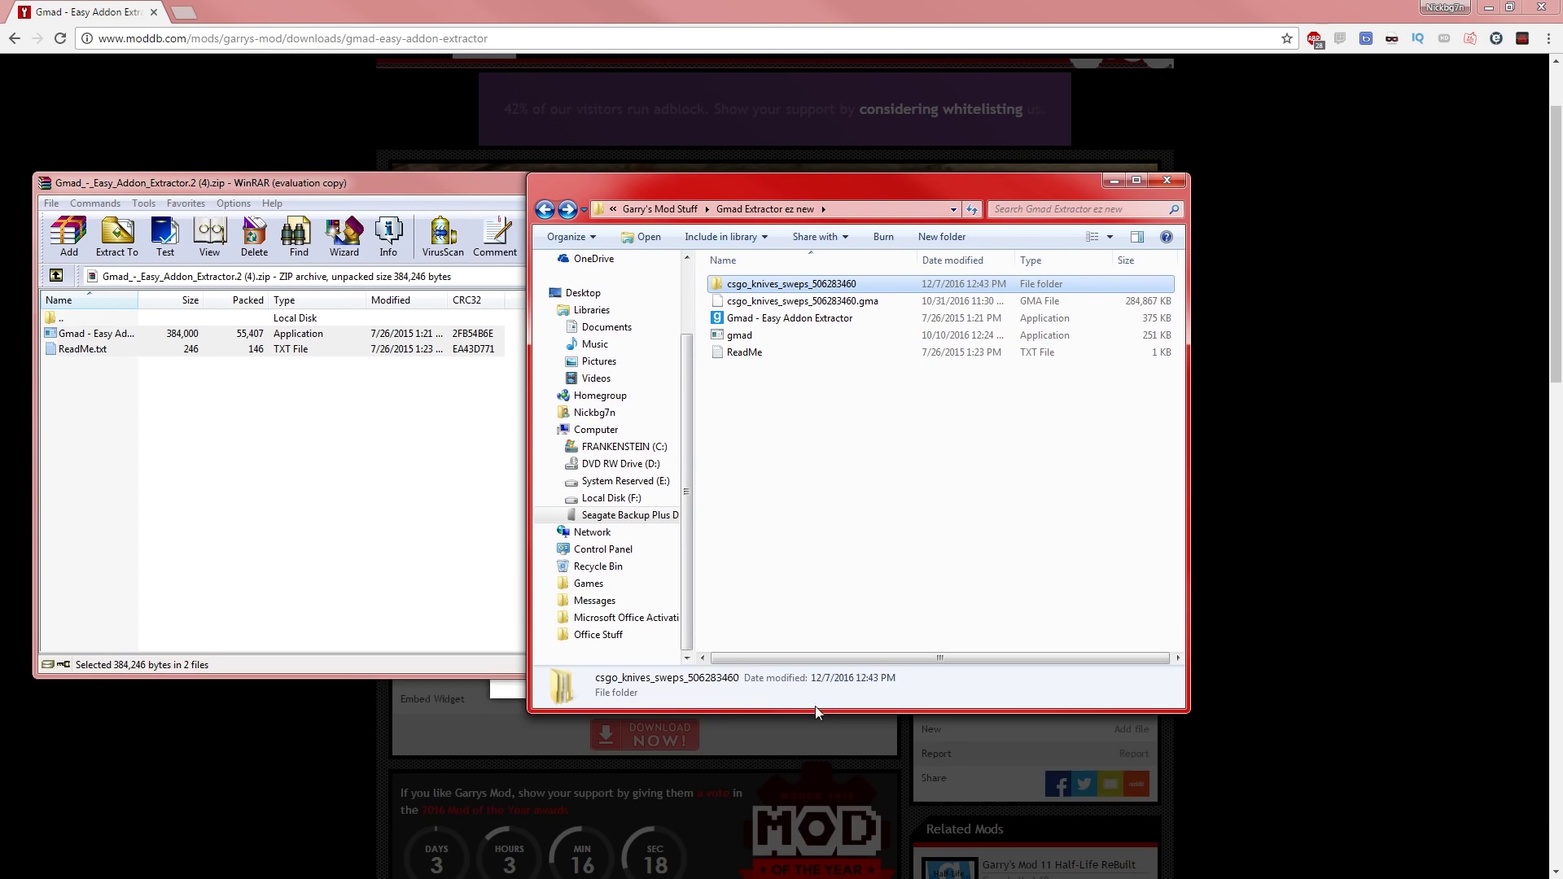